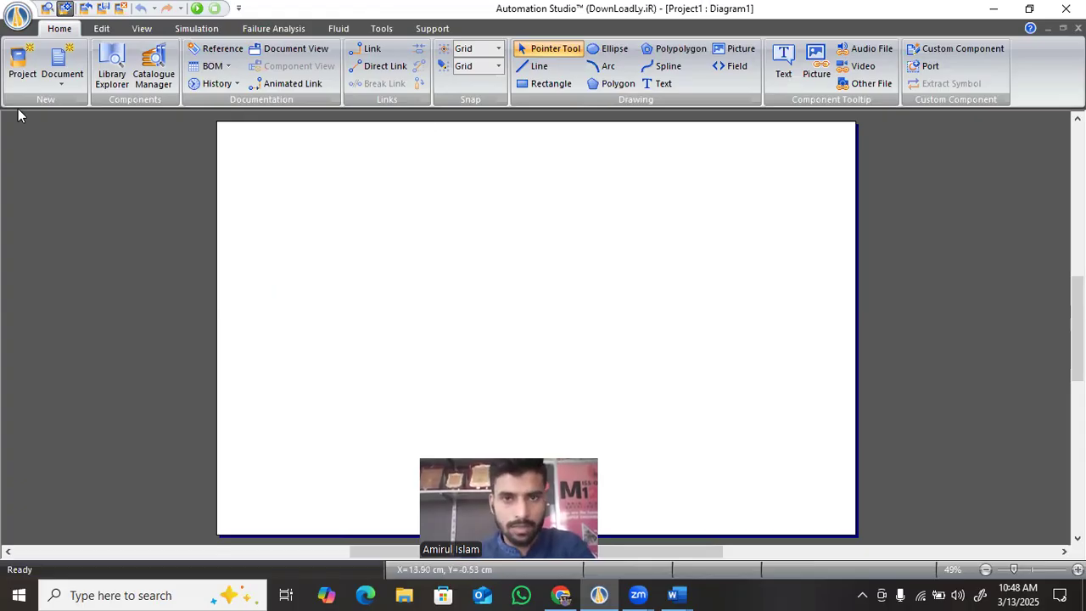
# Create a new project from the Default template
pyautogui.click(21, 57)
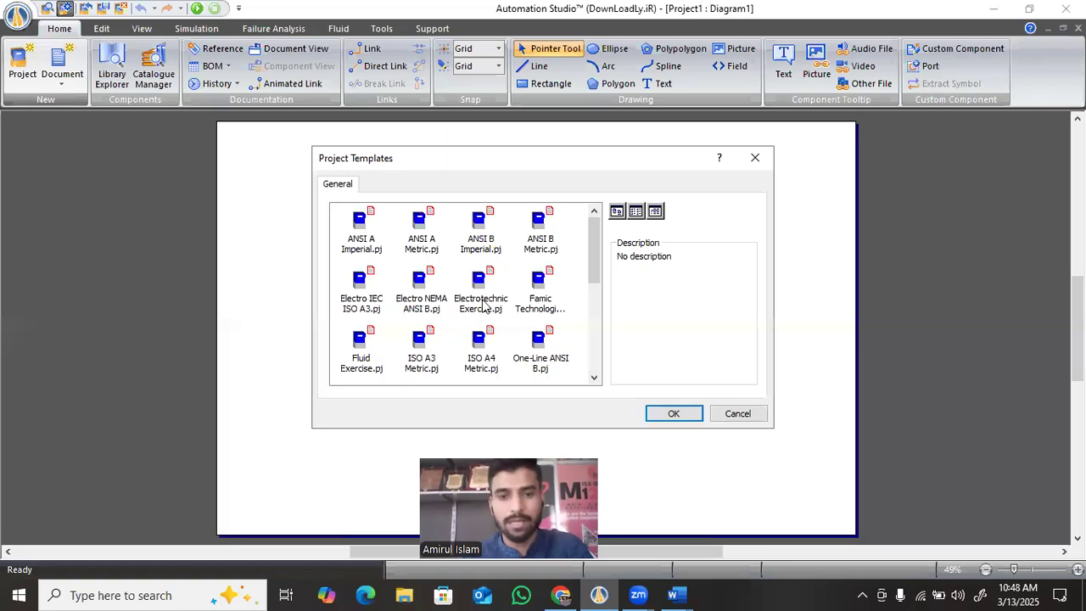
pyautogui.scroll(-5, 485, 306)
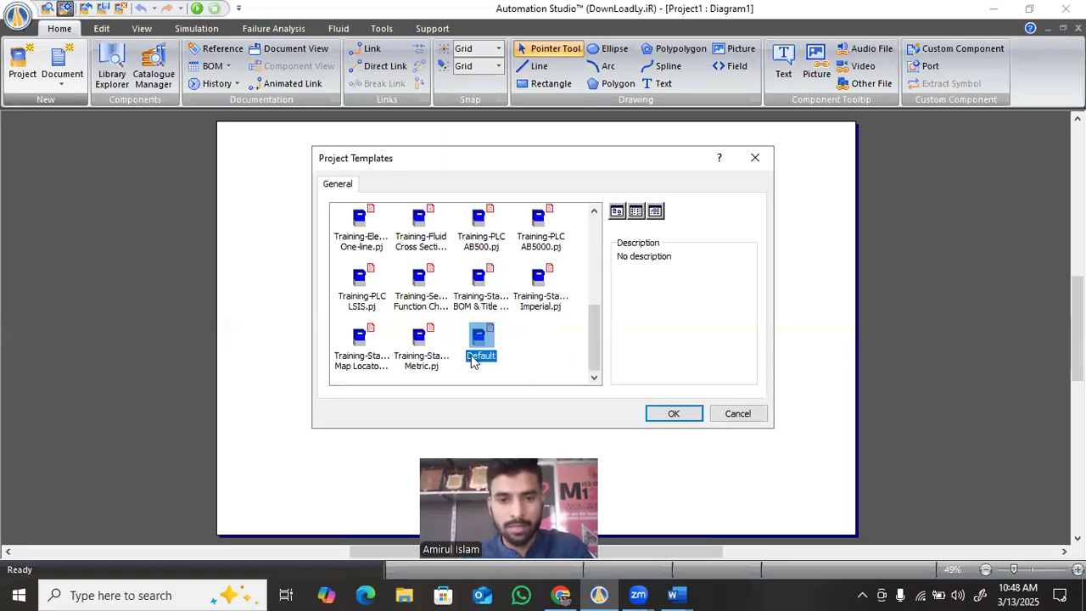
pyautogui.click(675, 413)
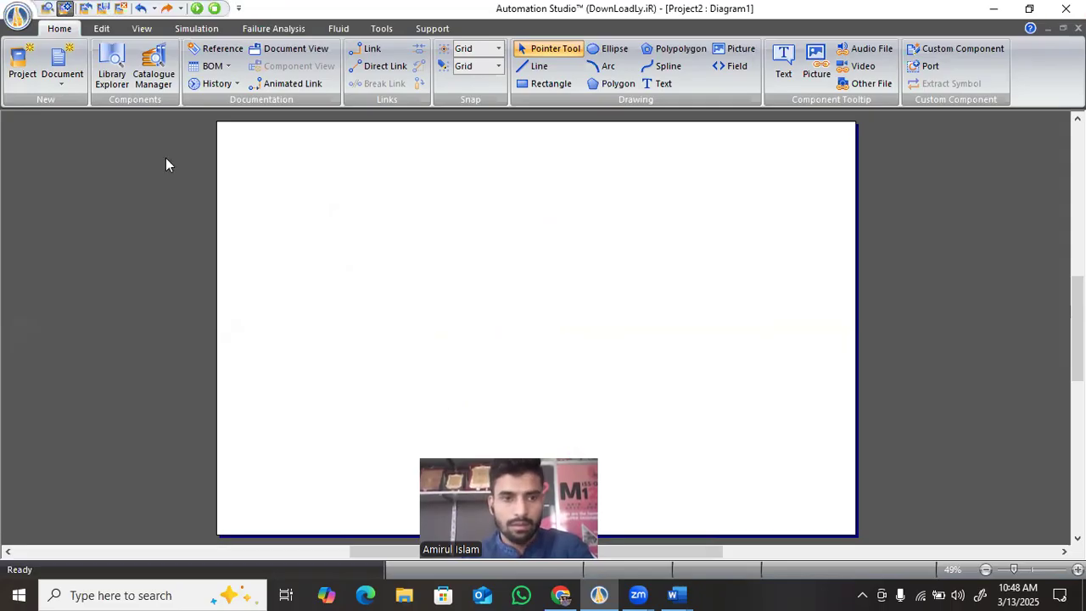
# Open the Library Explorer and expand the Electrical Control (JIC Standard) library
pyautogui.click(110, 69)
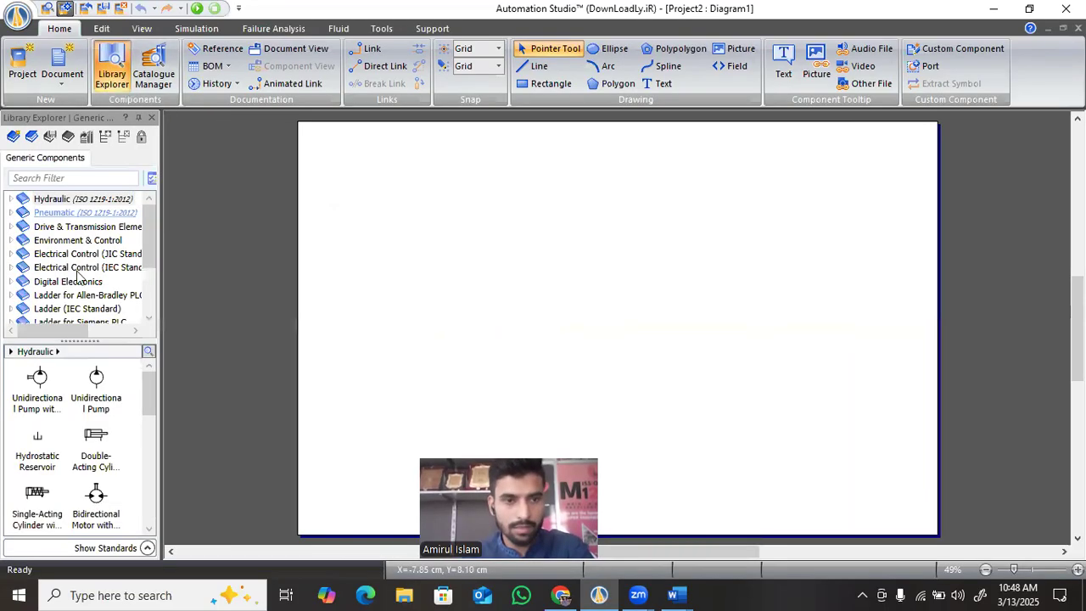
pyautogui.scroll(-1, 73, 253)
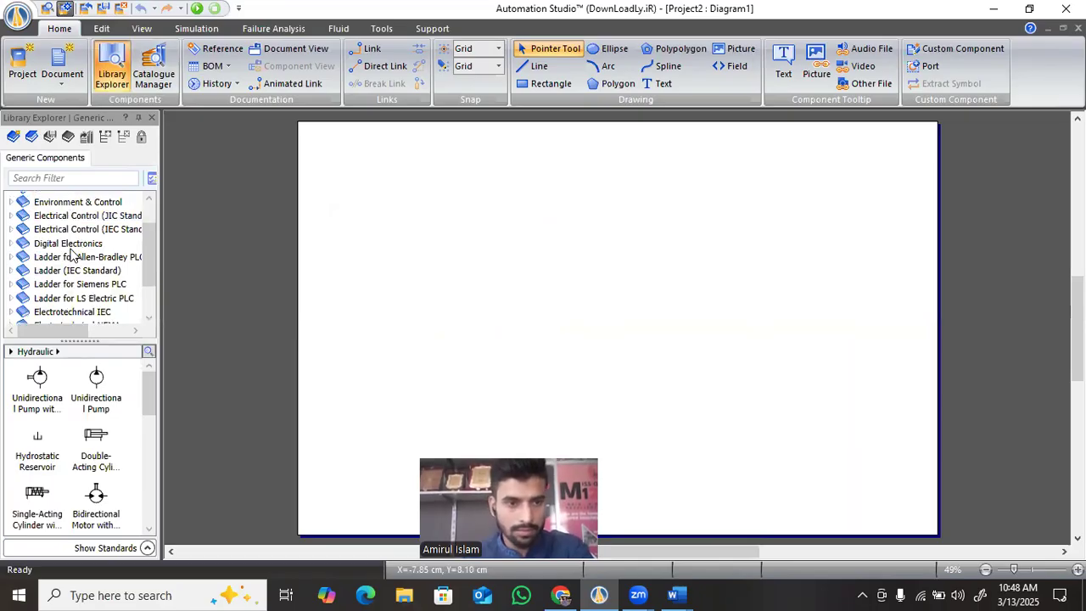
pyautogui.scroll(1, 72, 254)
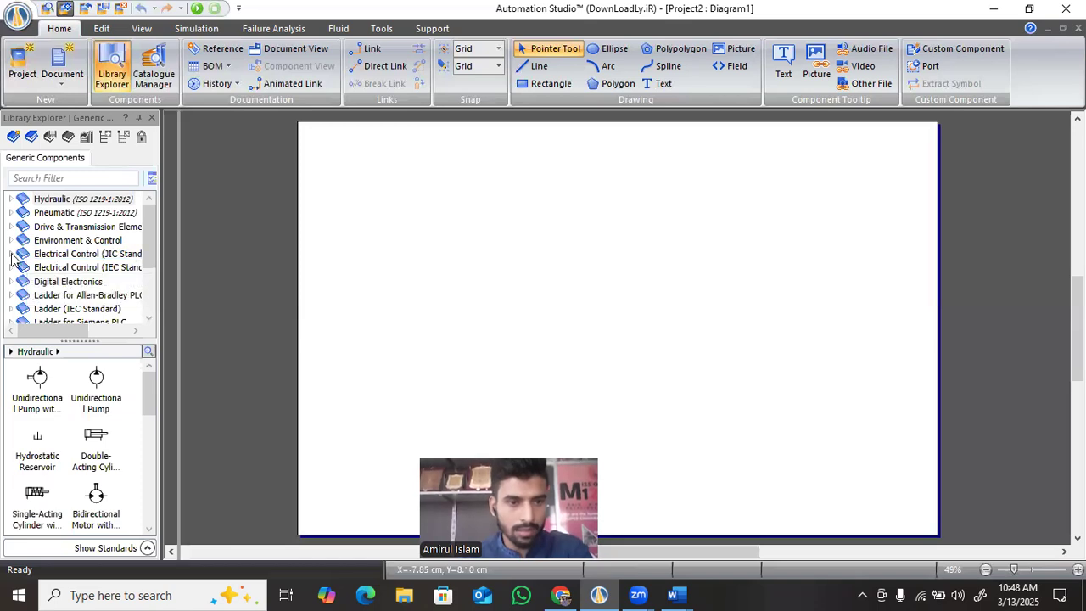
pyautogui.moveTo(12, 253); pyautogui.dragTo(88, 257)
pyautogui.doubleClick(89, 257)
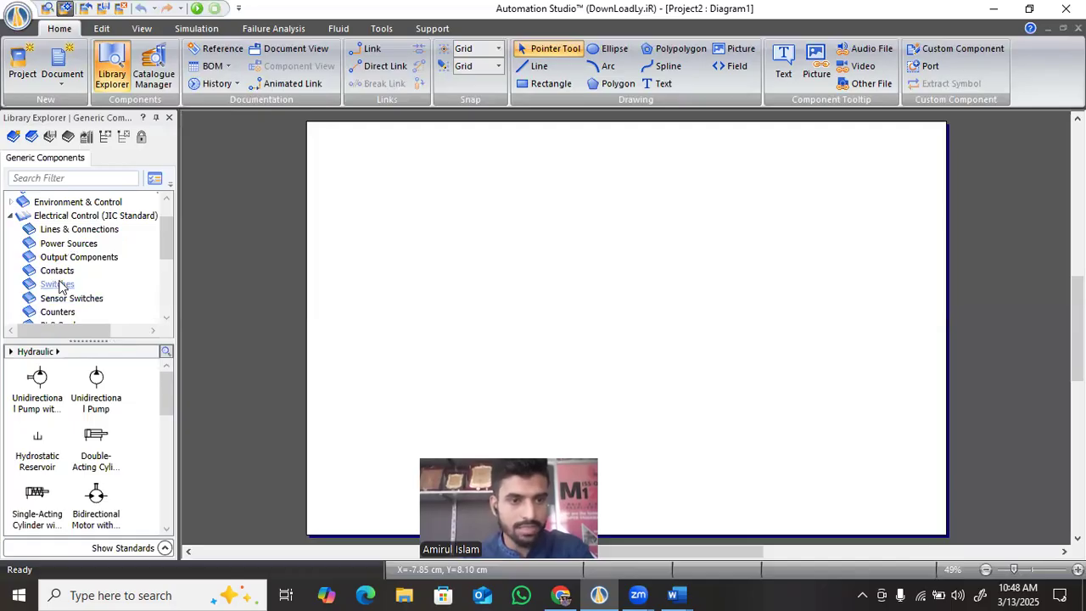
# Place a PLC Input Card from the PLC Cards category in the left half of the diagram page
pyautogui.scroll(-1, 60, 286)
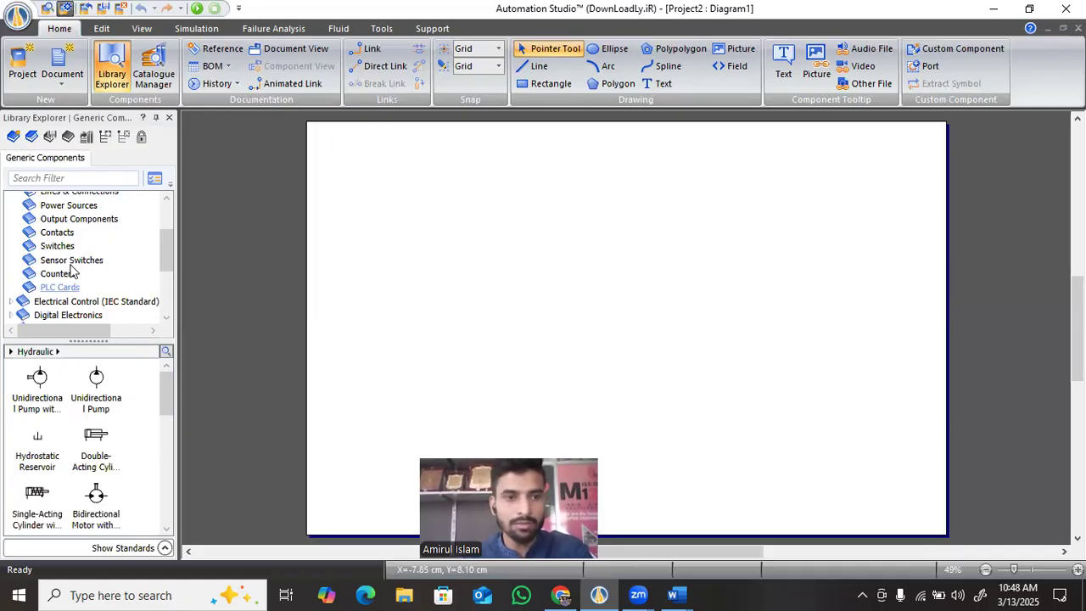
pyautogui.scroll(1, 72, 271)
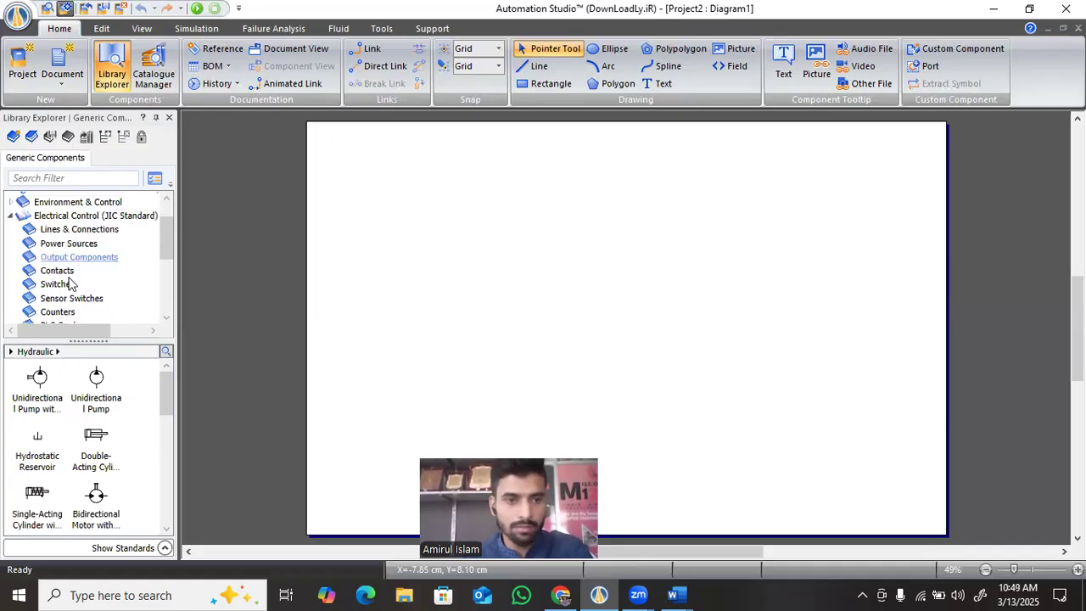
pyautogui.scroll(-2, 73, 250)
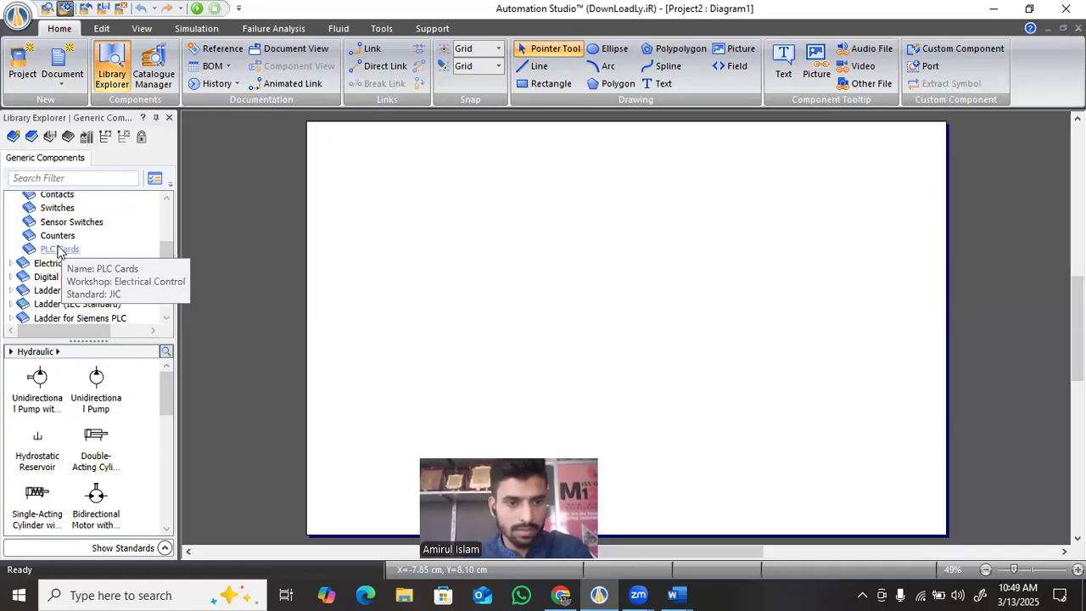
pyautogui.click(58, 249)
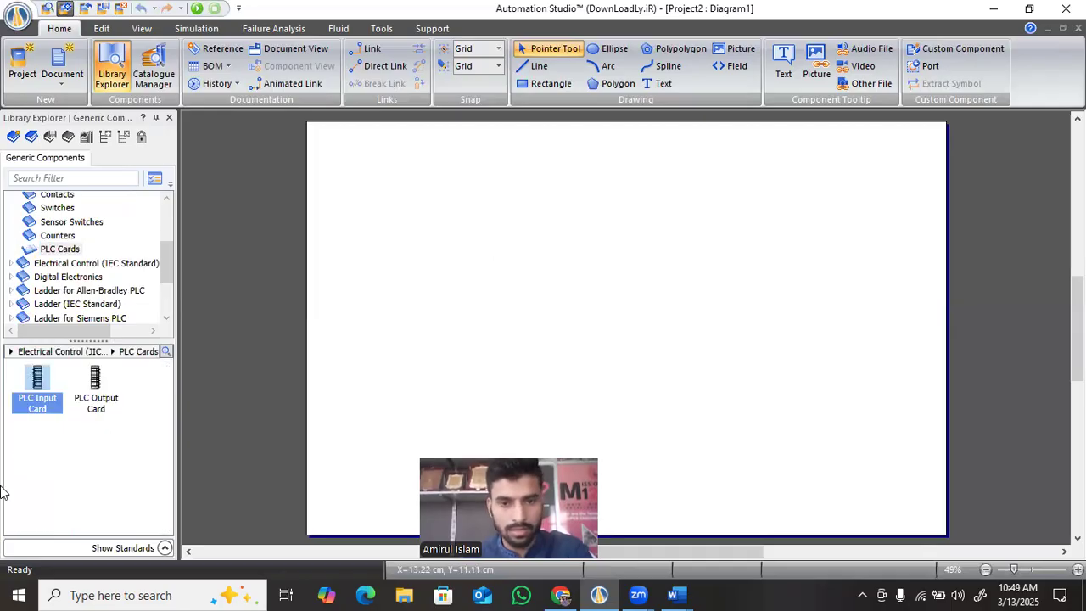
pyautogui.moveTo(36, 395); pyautogui.dragTo(499, 298)
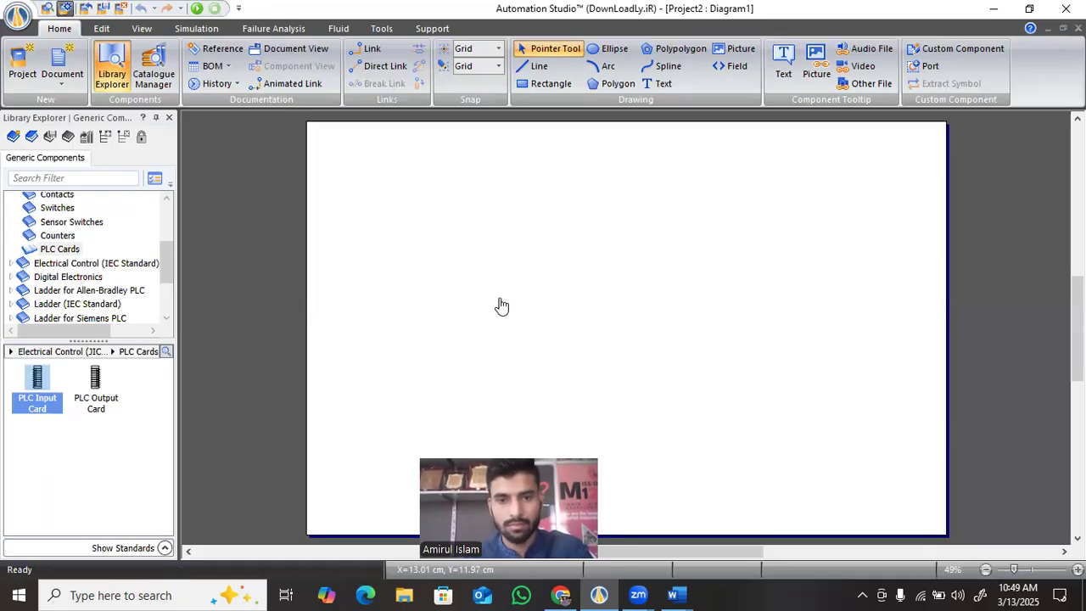
pyautogui.click(956, 539)
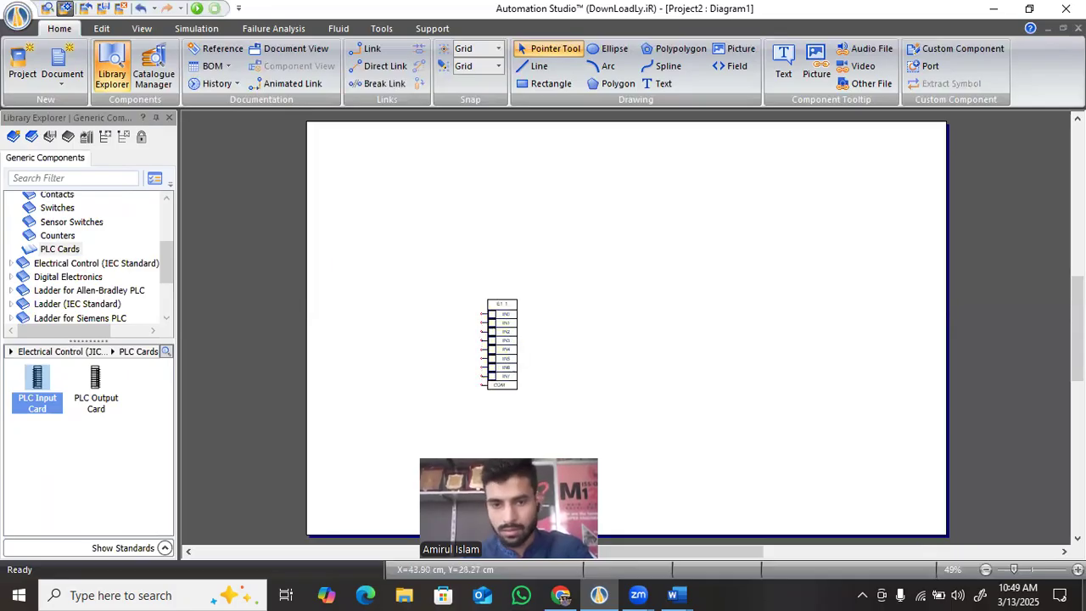
# Place a PLC Output Card to the right of the input card, level with it
pyautogui.scroll(3, 620, 334)
pyautogui.moveTo(88, 386); pyautogui.dragTo(650, 286)
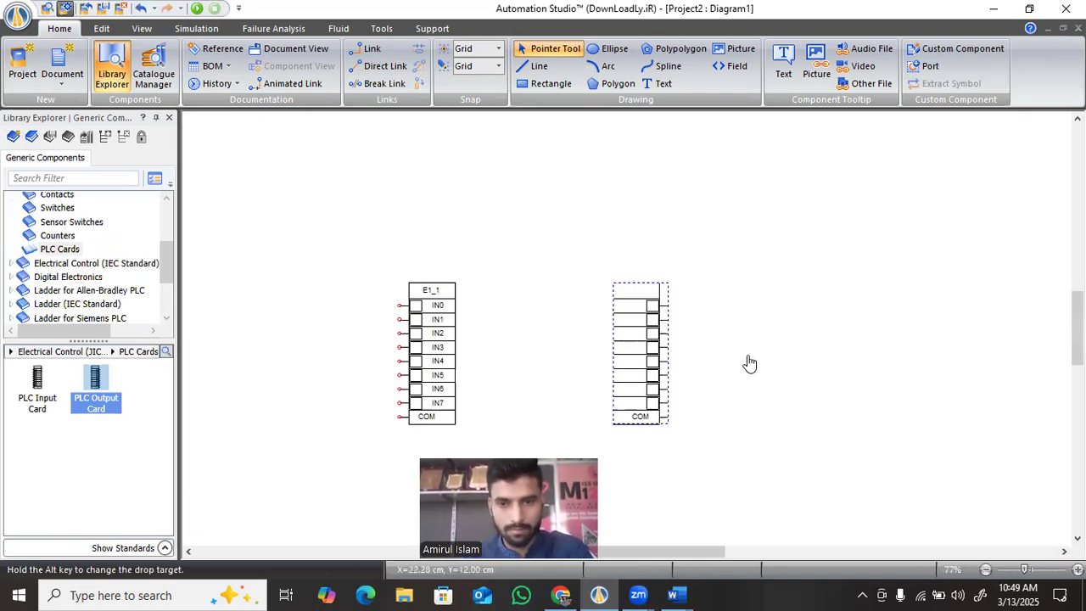
pyautogui.click(475, 363)
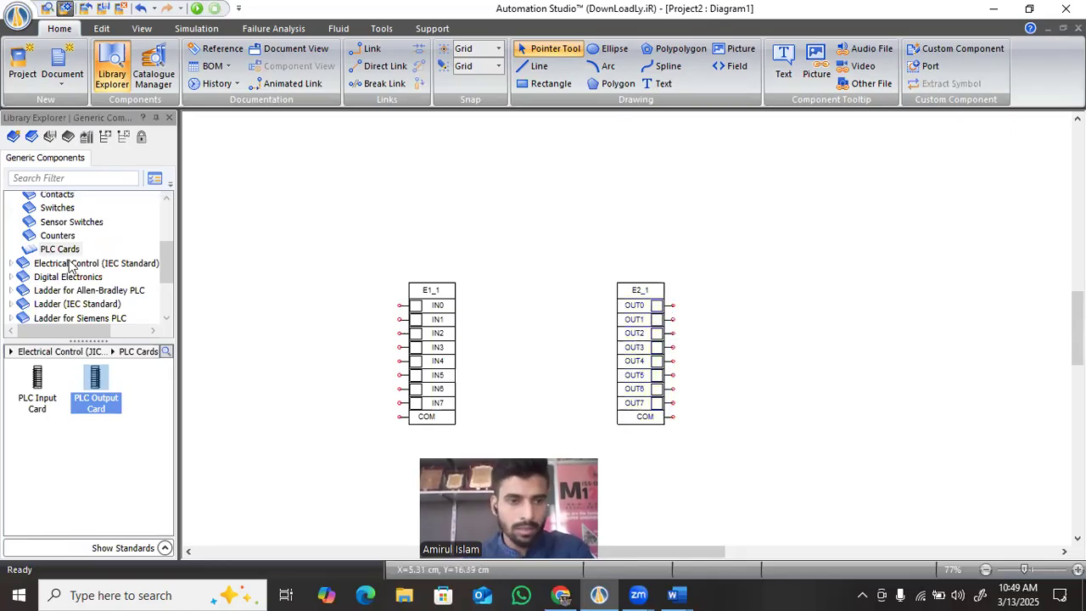
# Place a 24 V power supply and a 0 V common side by side at the upper left of the PLC input card
pyautogui.scroll(2, 68, 254)
pyautogui.click(58, 243)
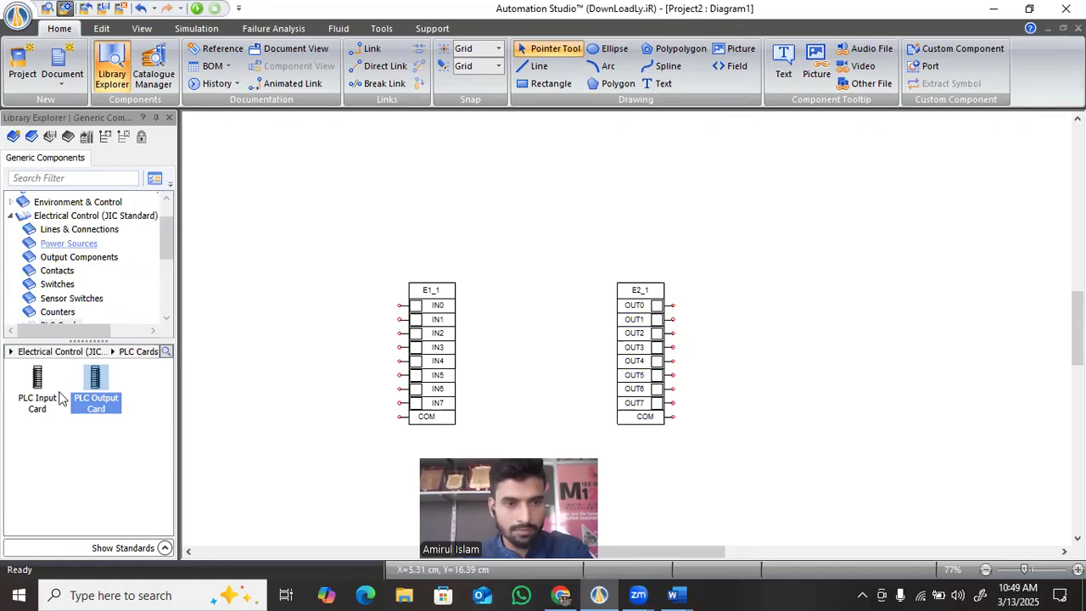
pyautogui.moveTo(96, 449); pyautogui.dragTo(324, 273)
pyautogui.moveTo(36, 448); pyautogui.dragTo(295, 258)
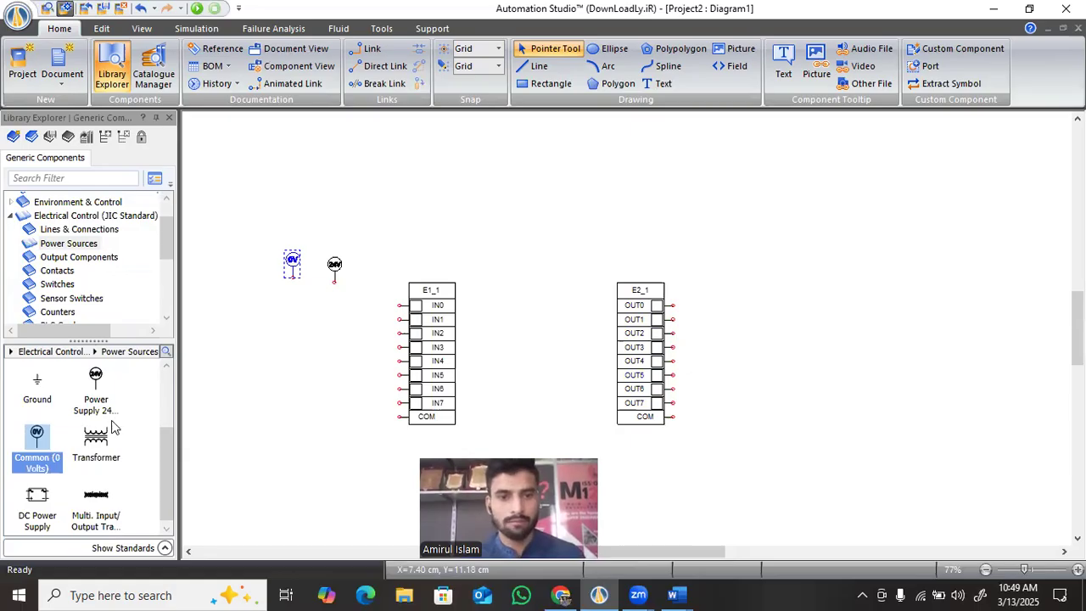
# Place another 24 V power supply and 0 V common side by side at the upper right of the PLC output card
pyautogui.moveTo(95, 386); pyautogui.dragTo(706, 255)
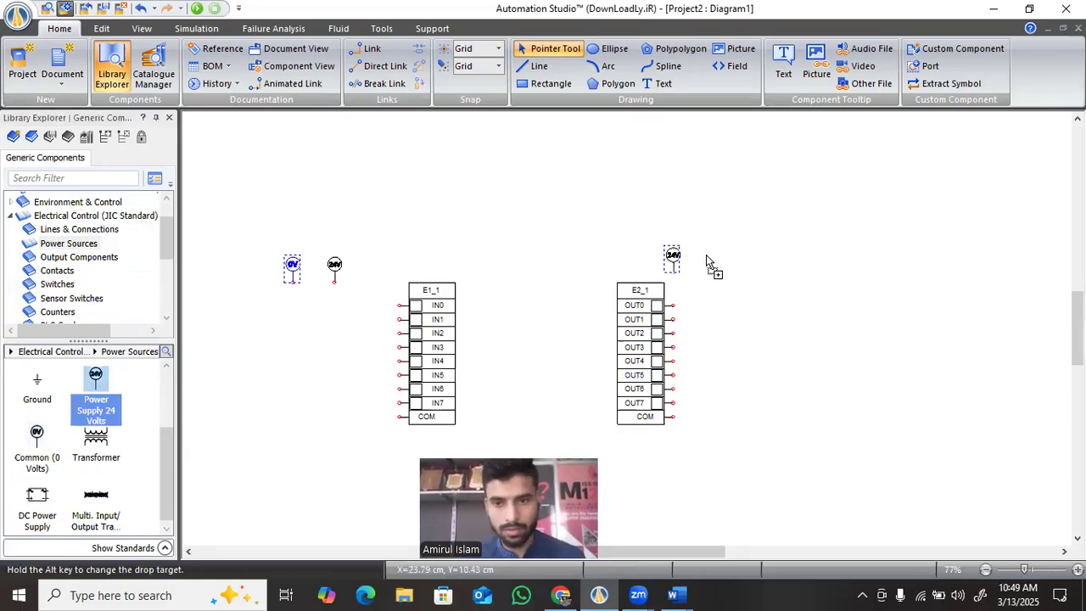
pyautogui.click(48, 445)
pyautogui.moveTo(48, 444); pyautogui.dragTo(748, 260)
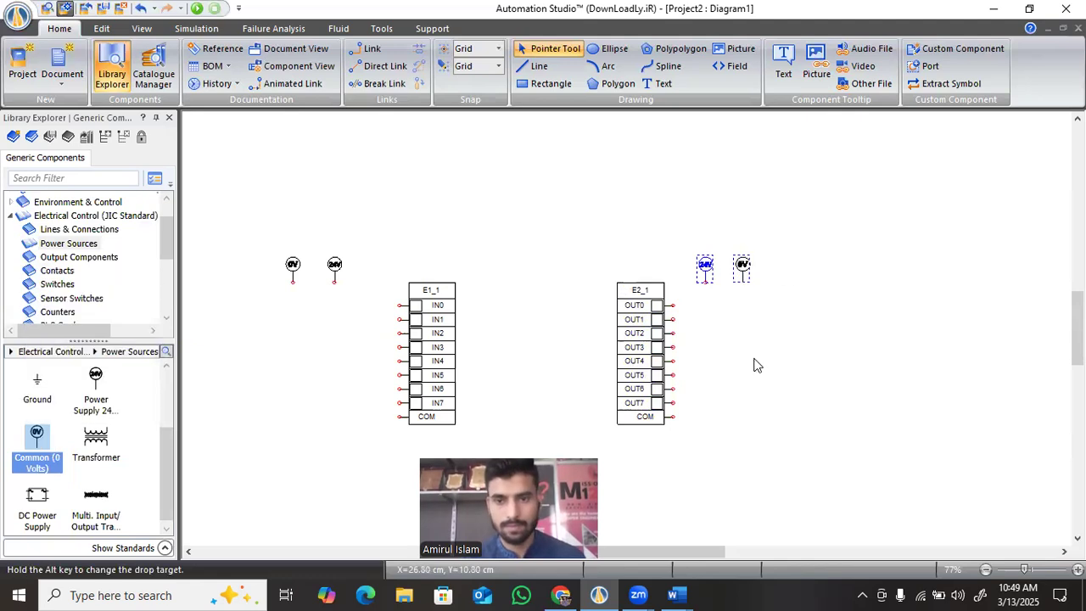
pyautogui.click(758, 365)
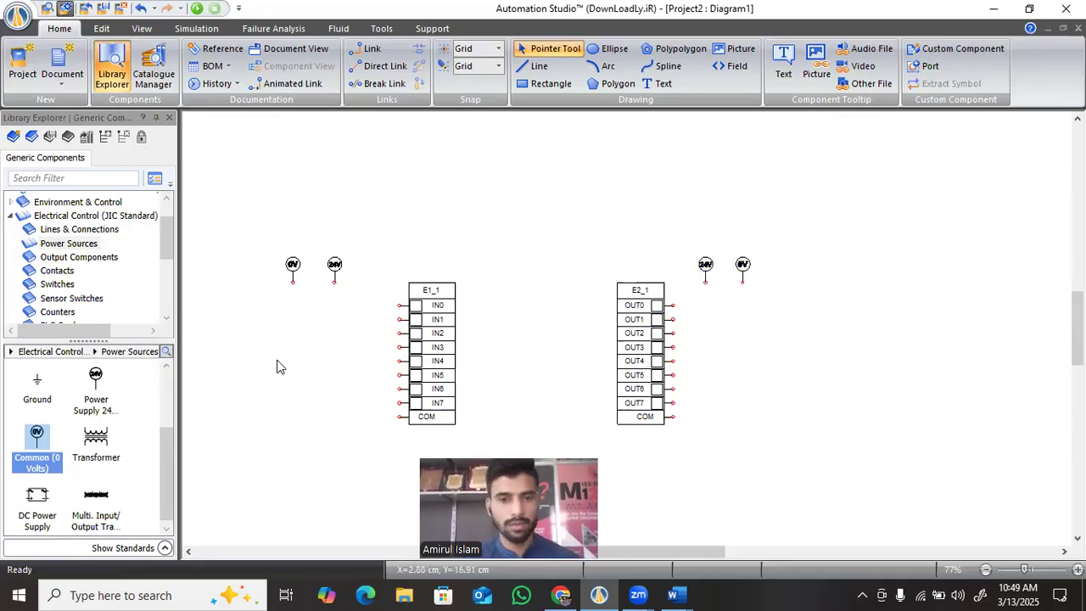
# Wire the left 0 V common to the COM terminal of the PLC input card
pyautogui.moveTo(355, 420); pyautogui.dragTo(400, 416)
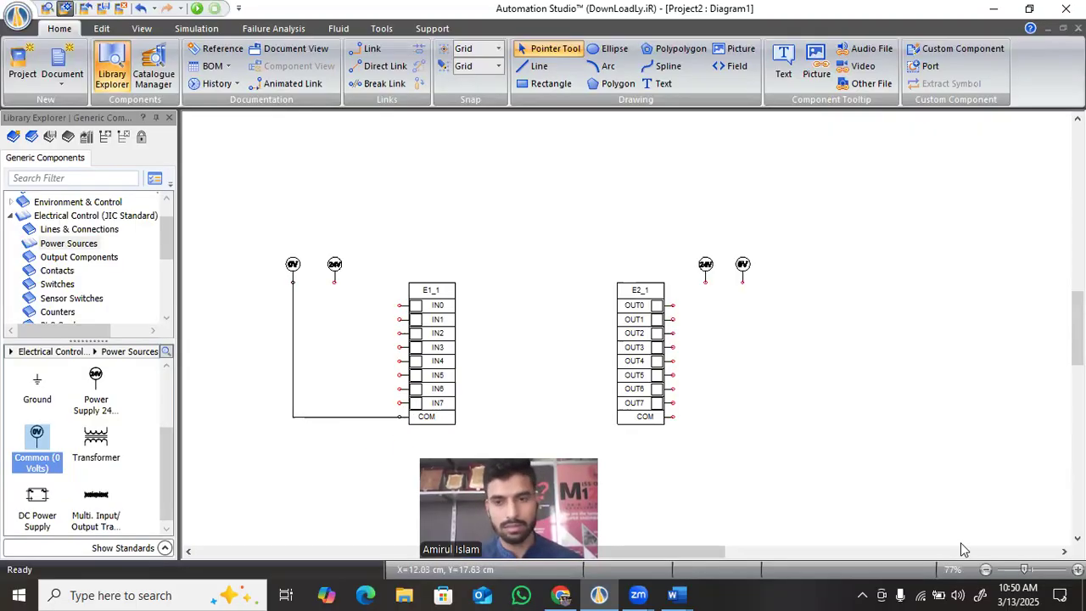
pyautogui.click(1032, 568)
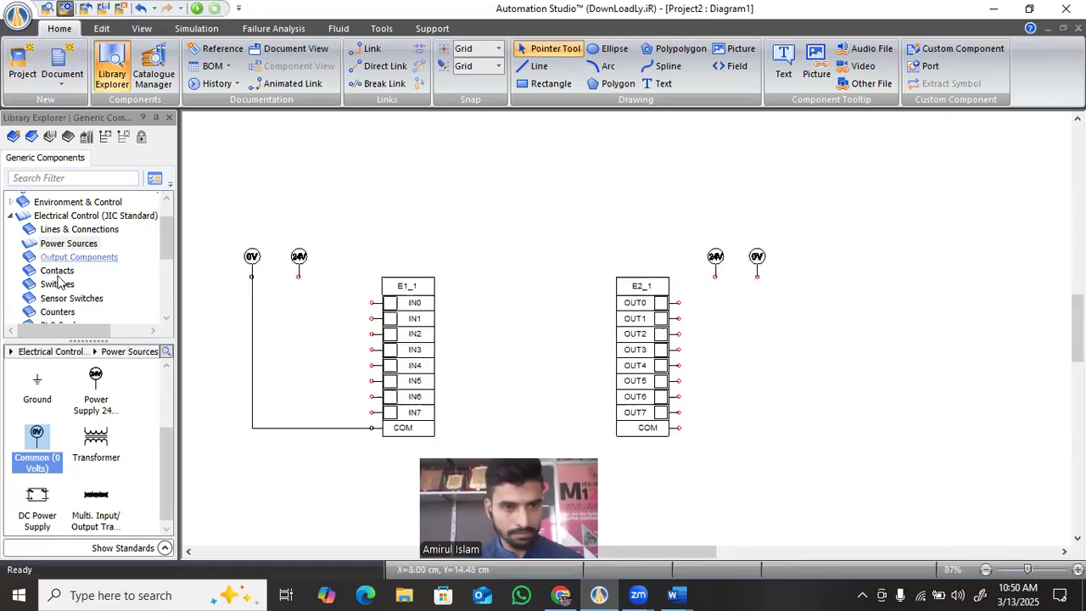
# Place a Normally Closed Push-Button from the Switches category beside IN0 and give it the alias "stop"
pyautogui.scroll(1, 58, 283)
pyautogui.scroll(-2, 56, 262)
pyautogui.click(52, 245)
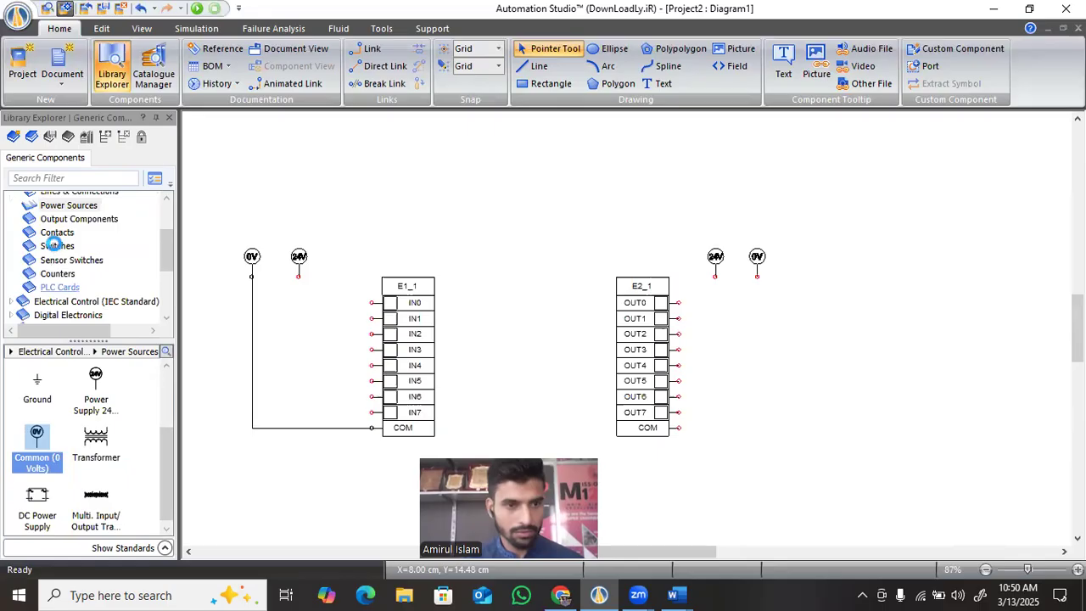
pyautogui.moveTo(34, 394); pyautogui.dragTo(313, 331)
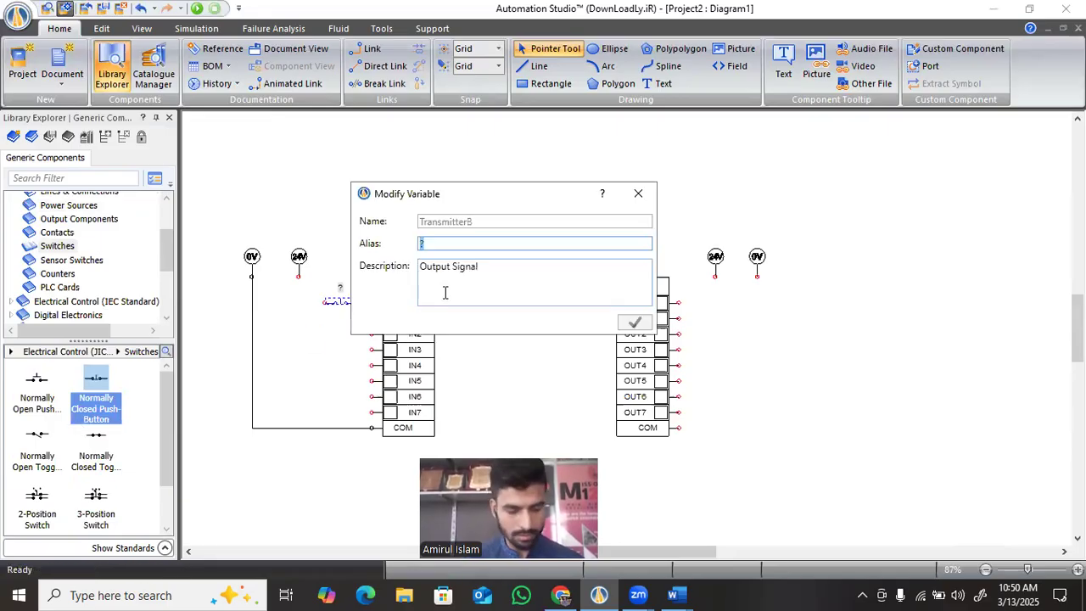
pyautogui.write('stop')
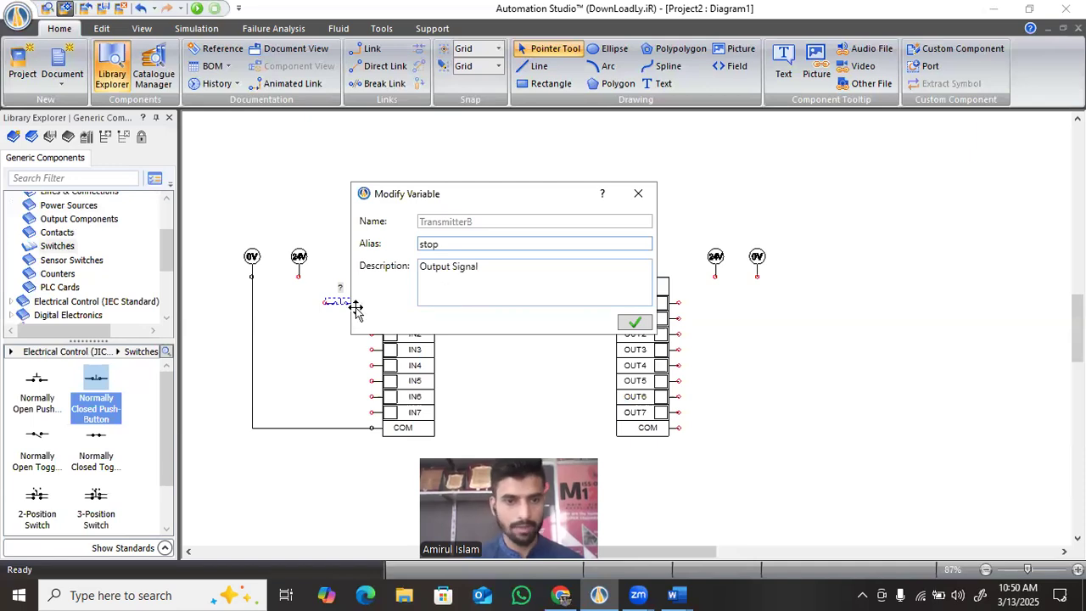
pyautogui.press('Return')
# Place a Normally Open Push-Button beside IN2 and give it the alias "start"
pyautogui.moveTo(38, 395); pyautogui.dragTo(343, 350)
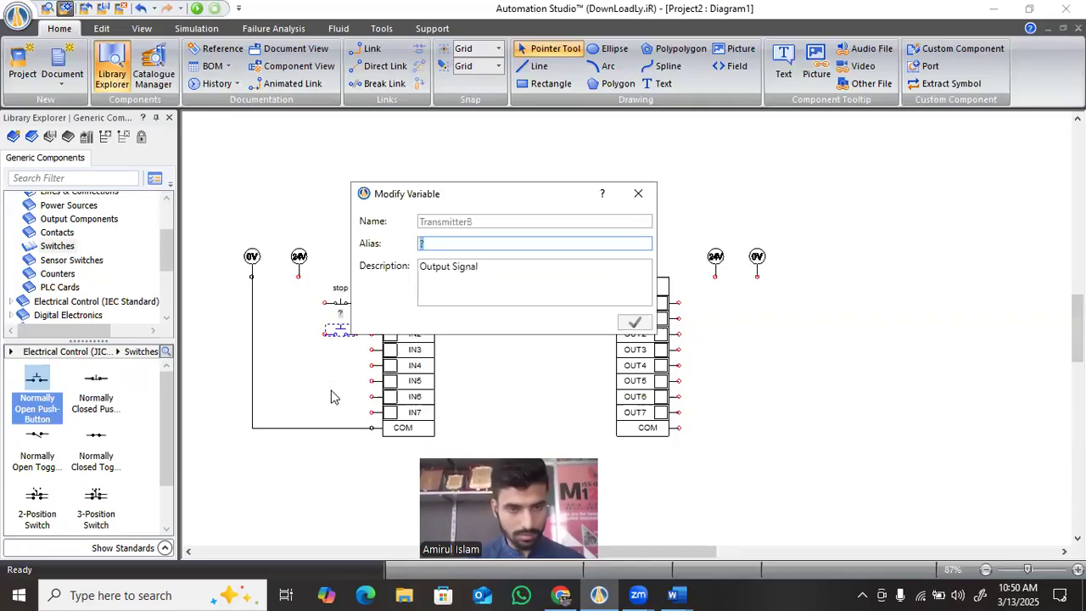
pyautogui.write('start')
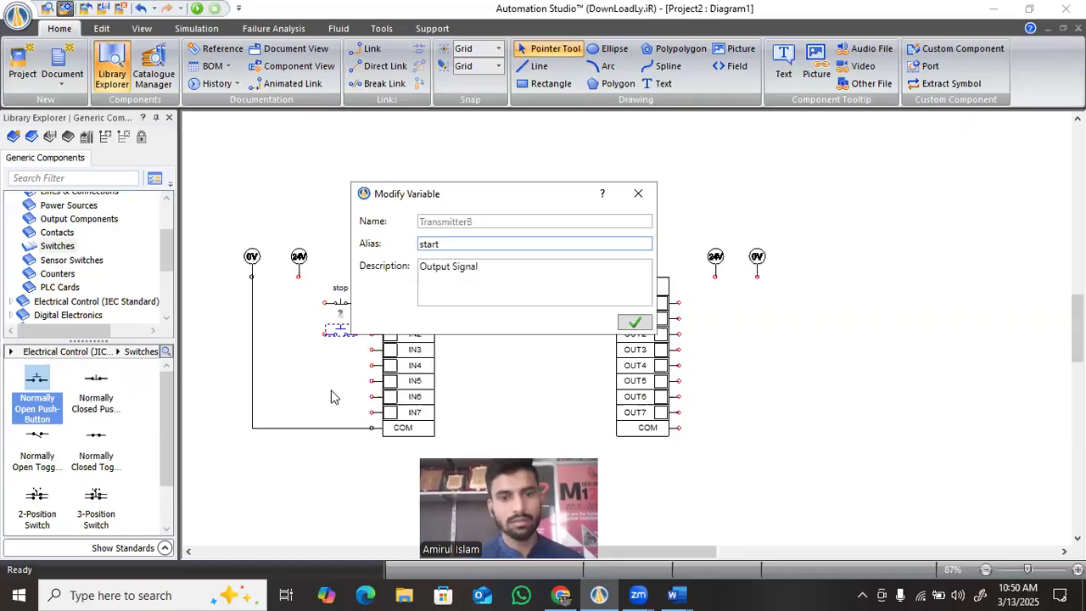
pyautogui.press('Return')
# Wire the left 24 V supply through the stop button to IN0 and through the start button to IN2
pyautogui.click(300, 284)
pyautogui.click(324, 301)
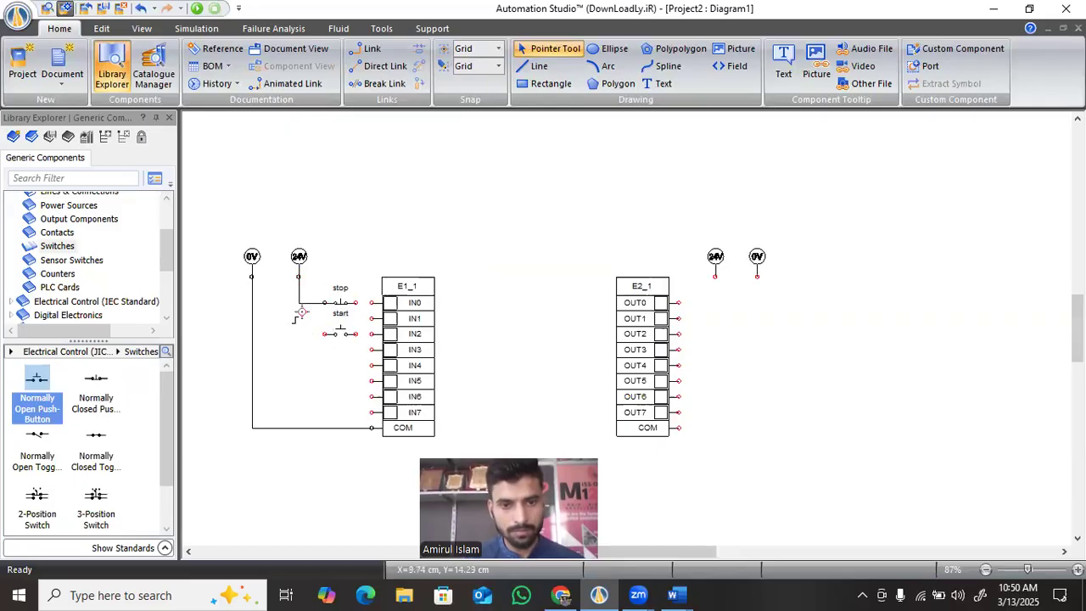
pyautogui.click(298, 306)
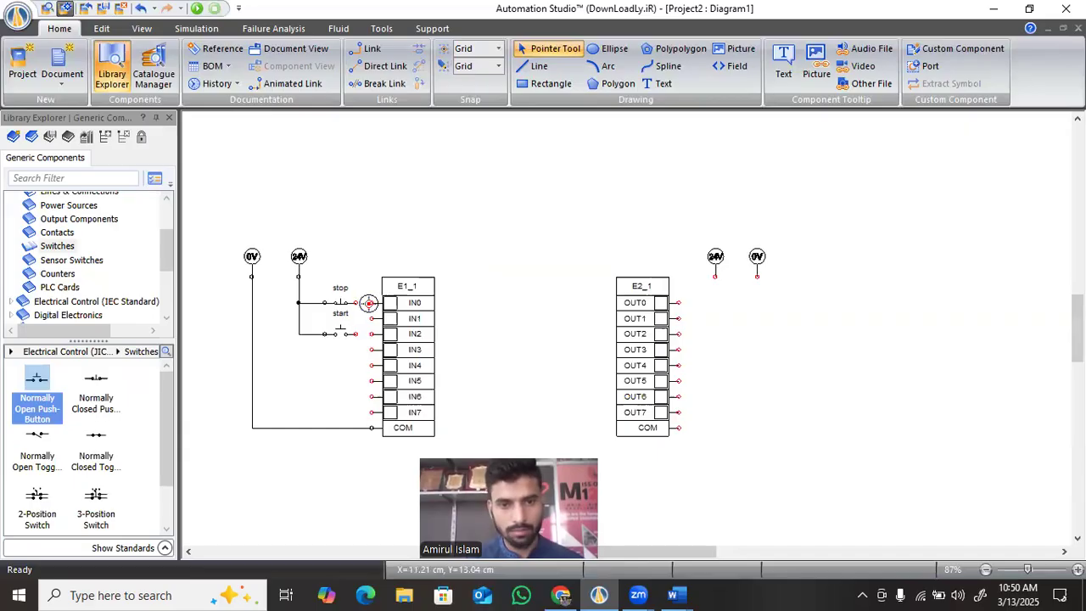
pyautogui.click(356, 334)
pyautogui.click(371, 334)
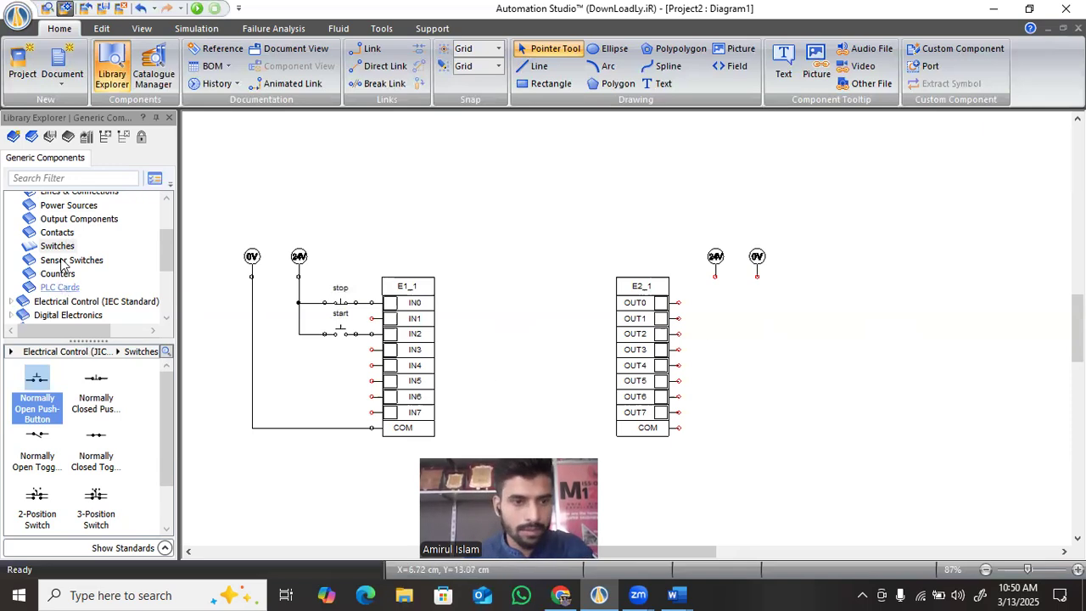
# Place a coil from the Output Components category beside OUT0 of the output card and give it the alias "relay-1"
pyautogui.scroll(1, 82, 263)
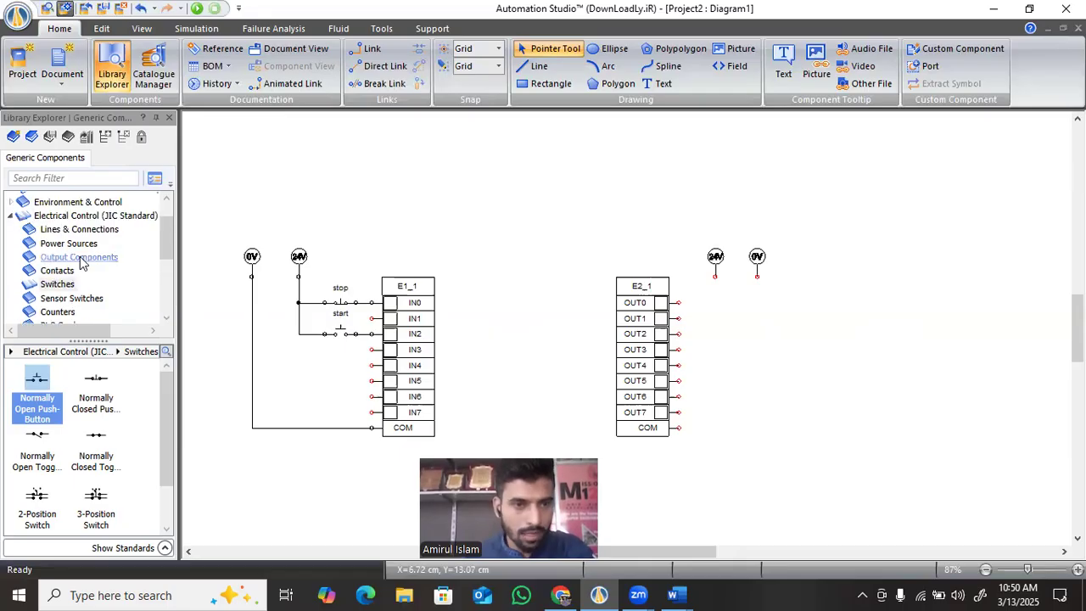
pyautogui.click(79, 257)
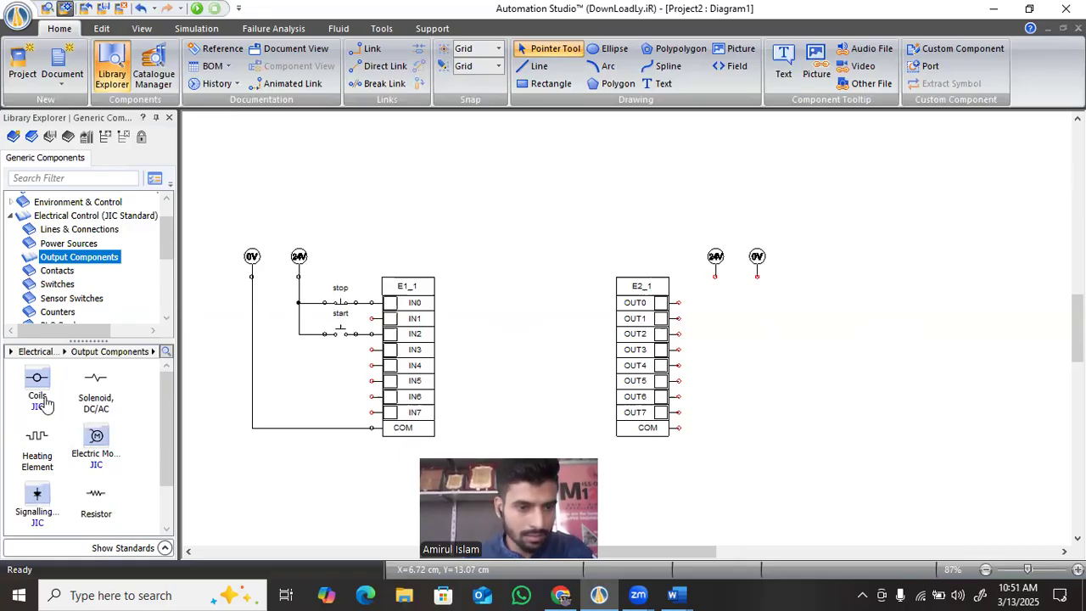
pyautogui.moveTo(42, 387); pyautogui.dragTo(714, 302)
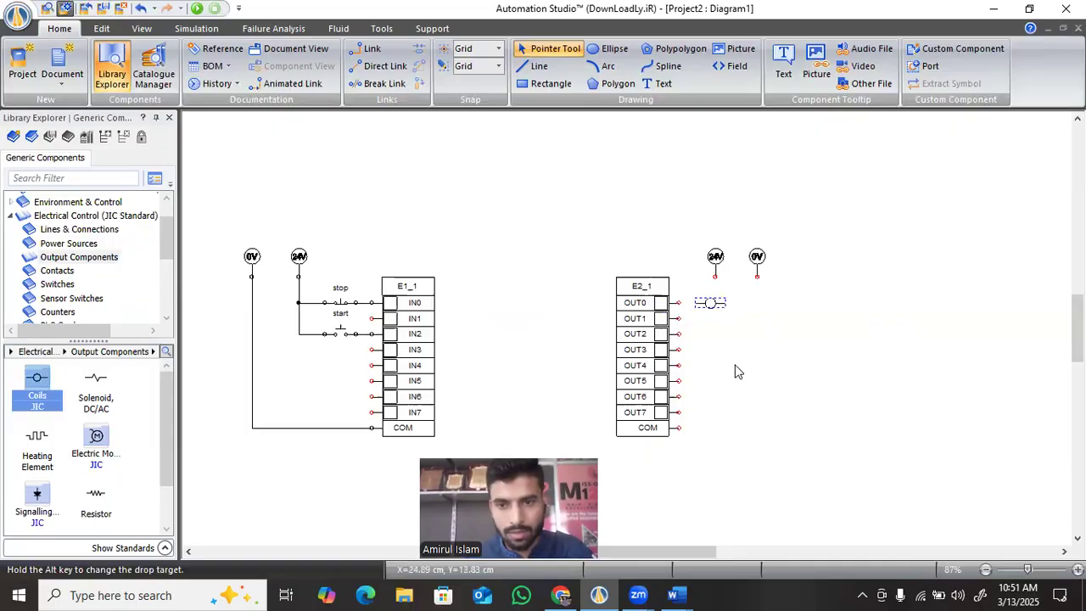
pyautogui.hotkey('shift', 'Tab')
pyautogui.write('r')
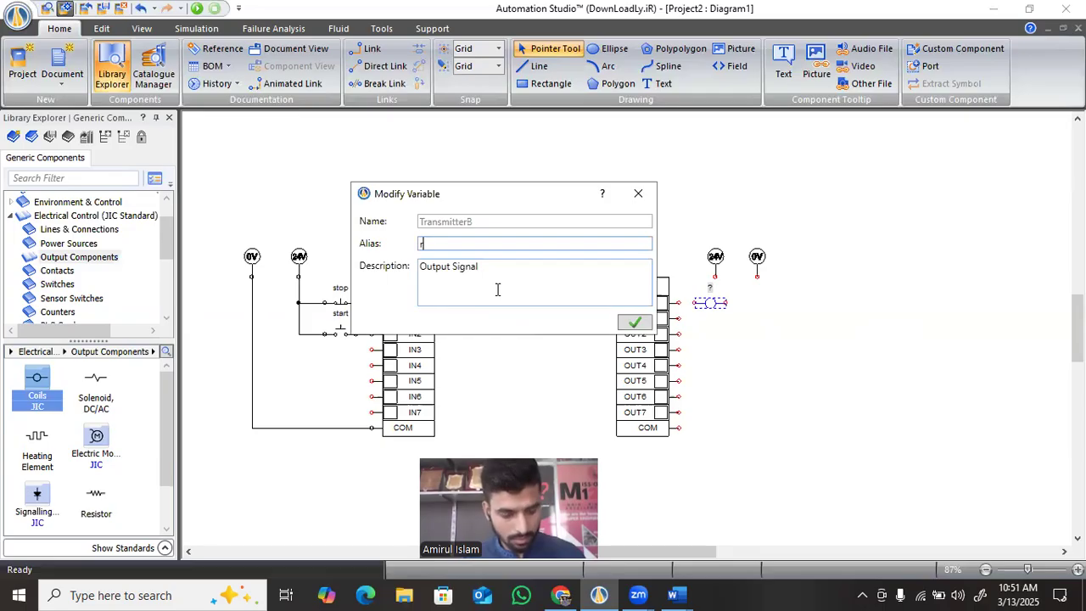
pyautogui.write('elay-1')
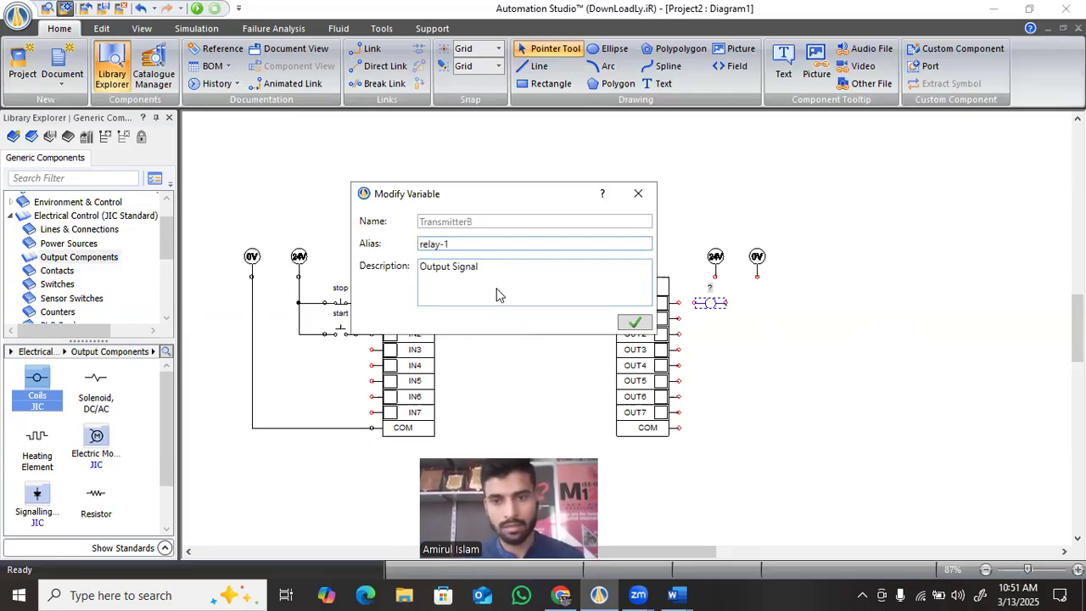
pyautogui.press('Return')
# Shift the output card's 24 V and 0 V sources to the right, past the relay-1 coil
pyautogui.moveTo(689, 222); pyautogui.dragTo(784, 289)
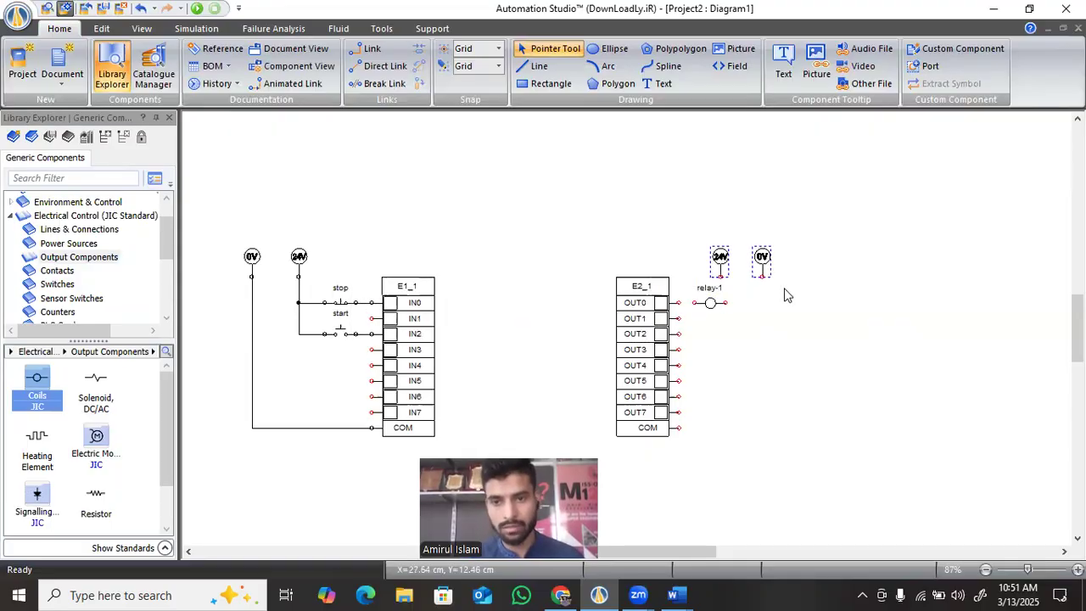
pyautogui.press('Right')
pyautogui.press('Right')
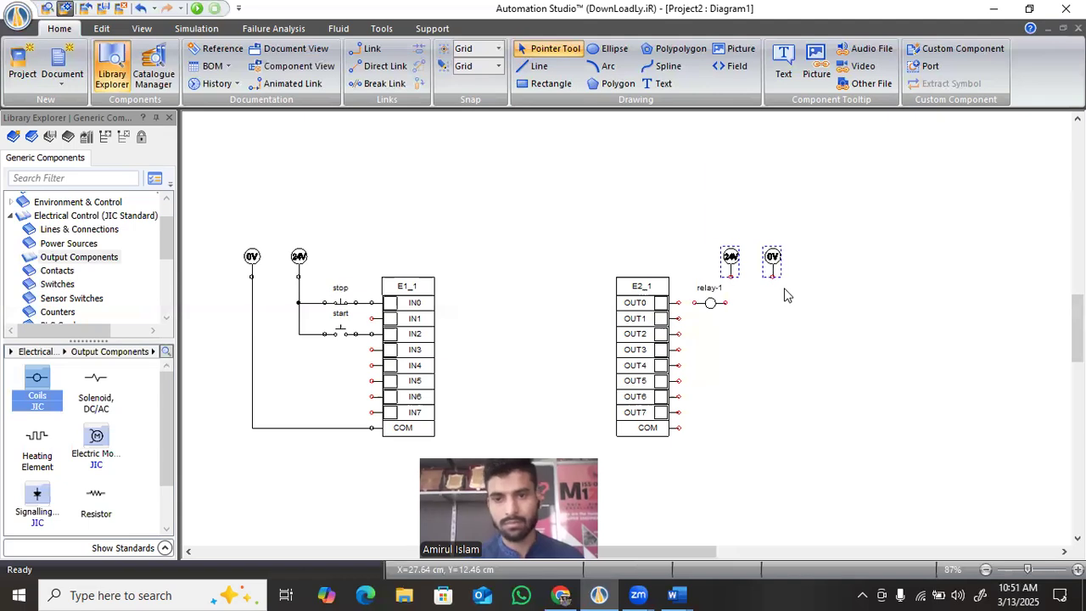
pyautogui.press('Right')
pyautogui.press('Right')
pyautogui.press('Escape')
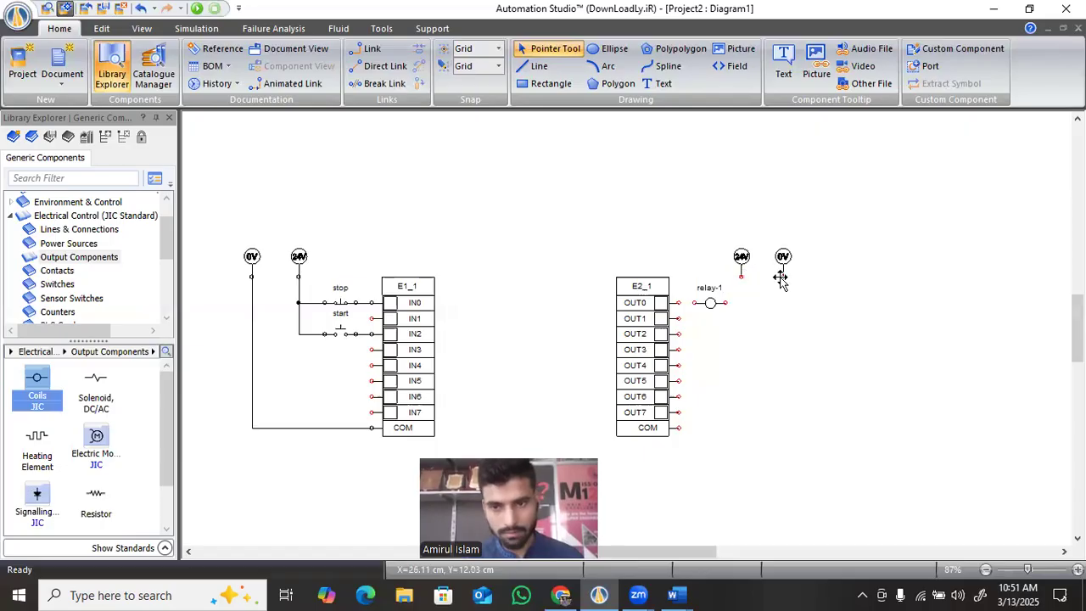
# Wire the output side's 0 V source to COM and connect OUT0 through the relay-1 coil to 24 V
pyautogui.moveTo(781, 276); pyautogui.dragTo(678, 427)
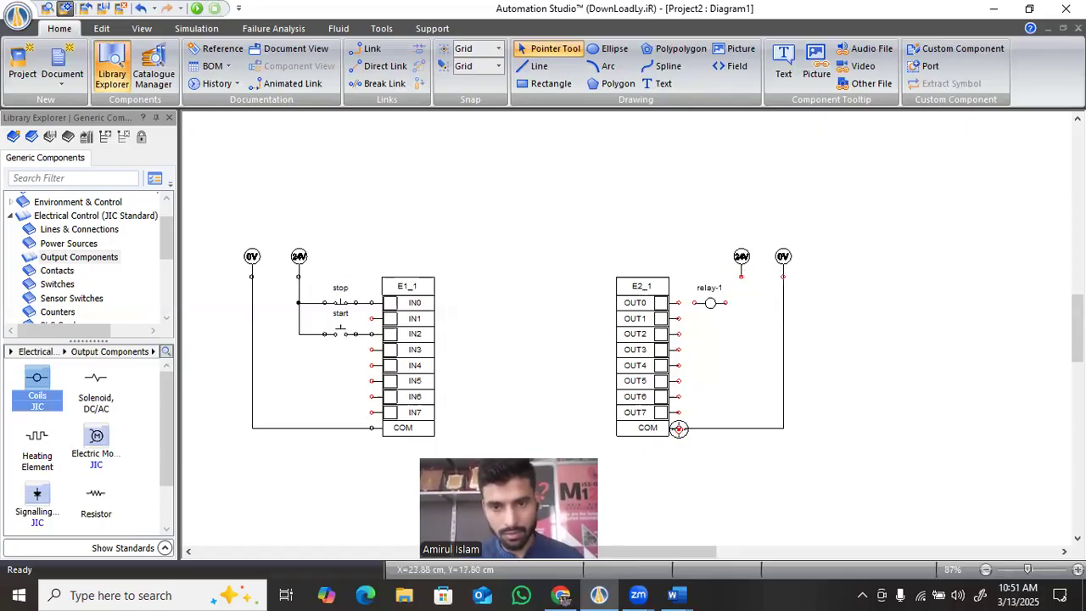
pyautogui.click(695, 301)
pyautogui.click(725, 302)
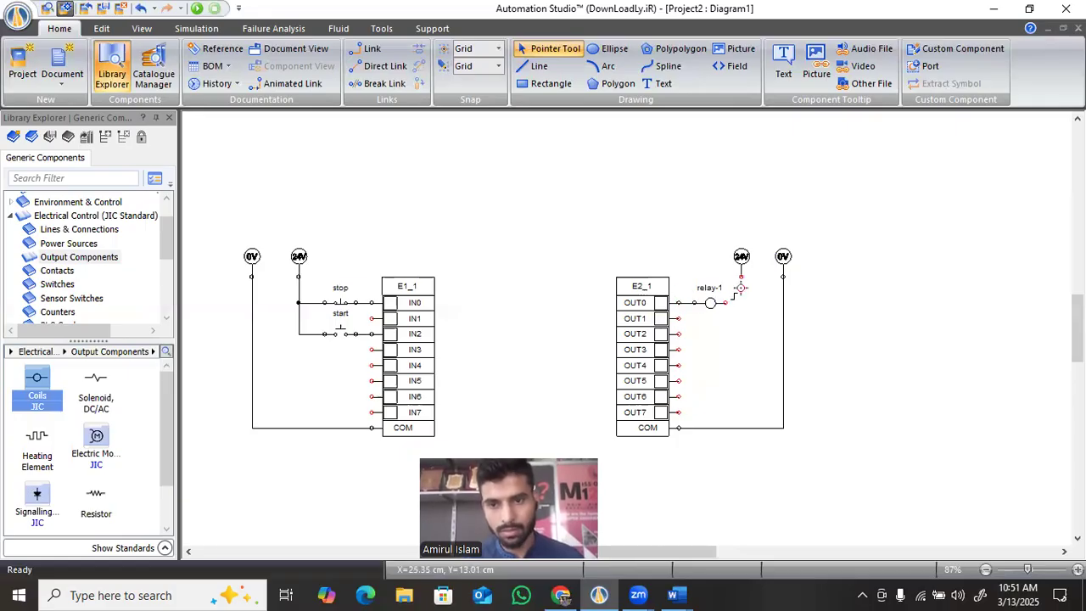
pyautogui.click(741, 278)
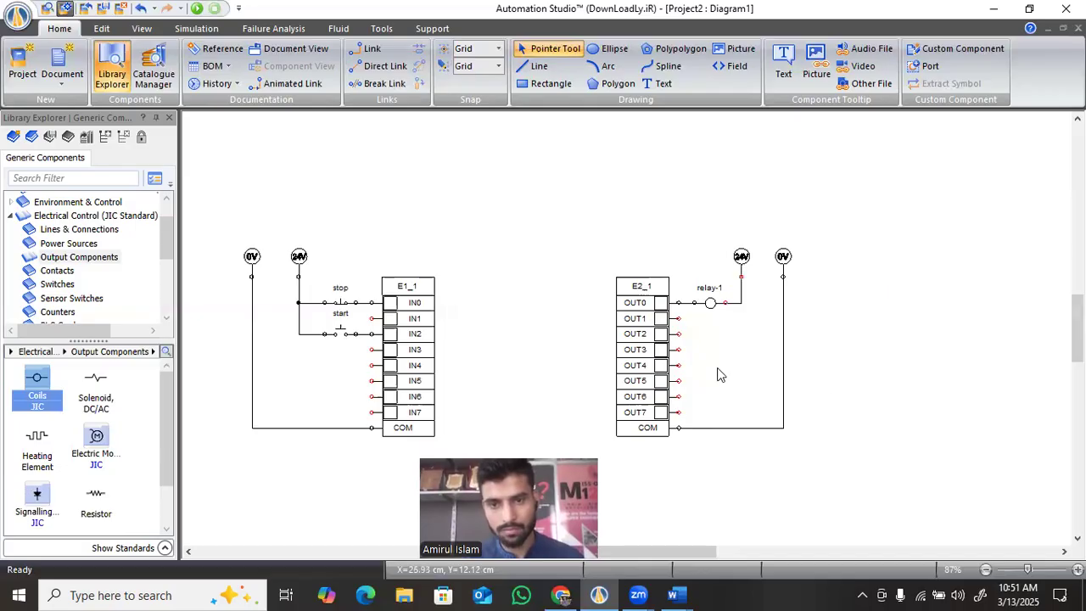
# Place a Rung from the Ladder (IEC Standard) library between the PLC input and output cards
pyautogui.scroll(-1, 575, 272)
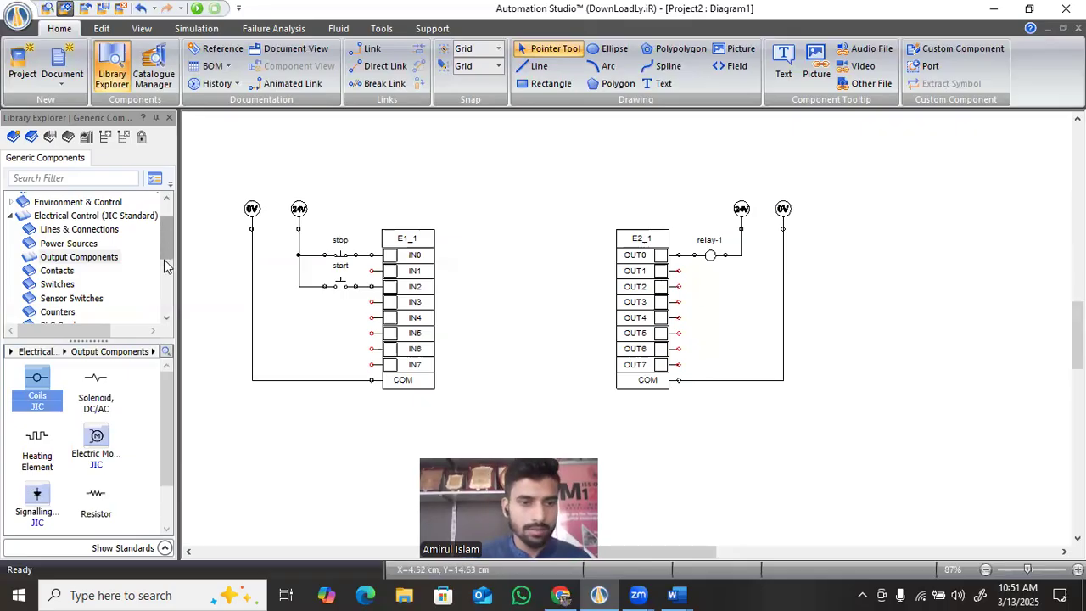
pyautogui.scroll(-3, 167, 265)
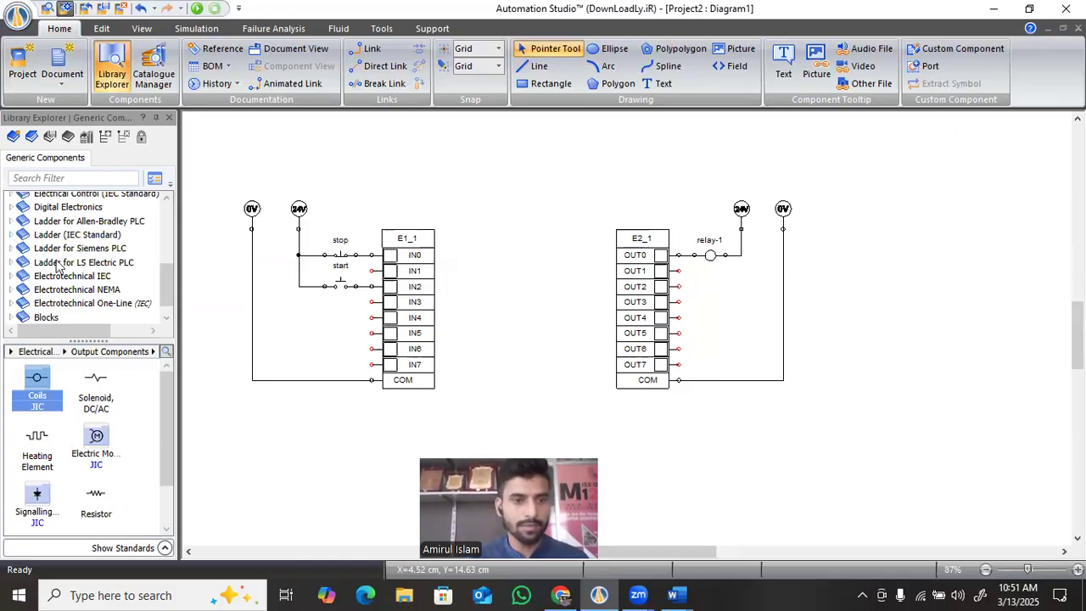
pyautogui.doubleClick(64, 235)
pyautogui.click(61, 252)
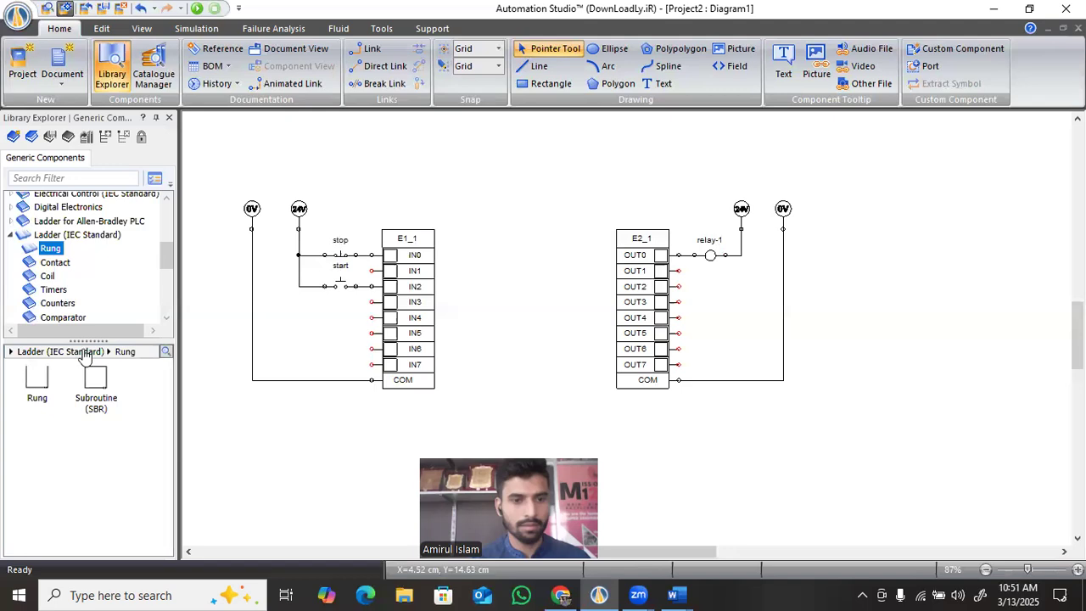
pyautogui.moveTo(36, 377)
pyautogui.mouseDown()
pyautogui.moveTo(448, 263)
pyautogui.moveTo(531, 273)
pyautogui.moveTo(586, 167)
pyautogui.mouseUp()
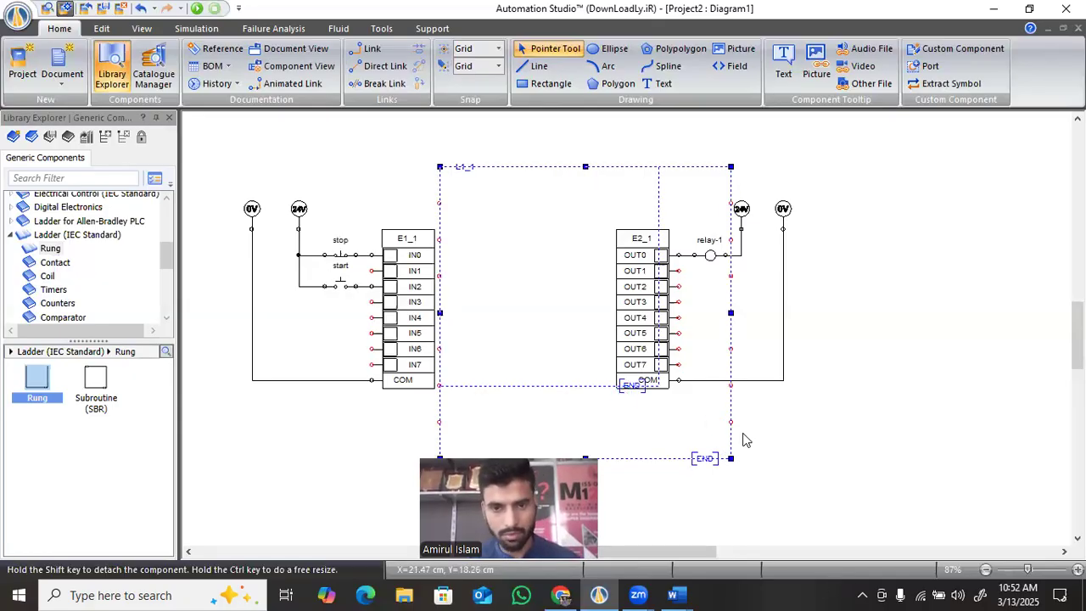
pyautogui.moveTo(582, 216); pyautogui.dragTo(572, 170)
# Move the output card with its relay coil, power sources and wiring to the right until it clears the rung
pyautogui.click(639, 246)
pyautogui.click(853, 433)
pyautogui.moveTo(853, 432); pyautogui.dragTo(853, 432)
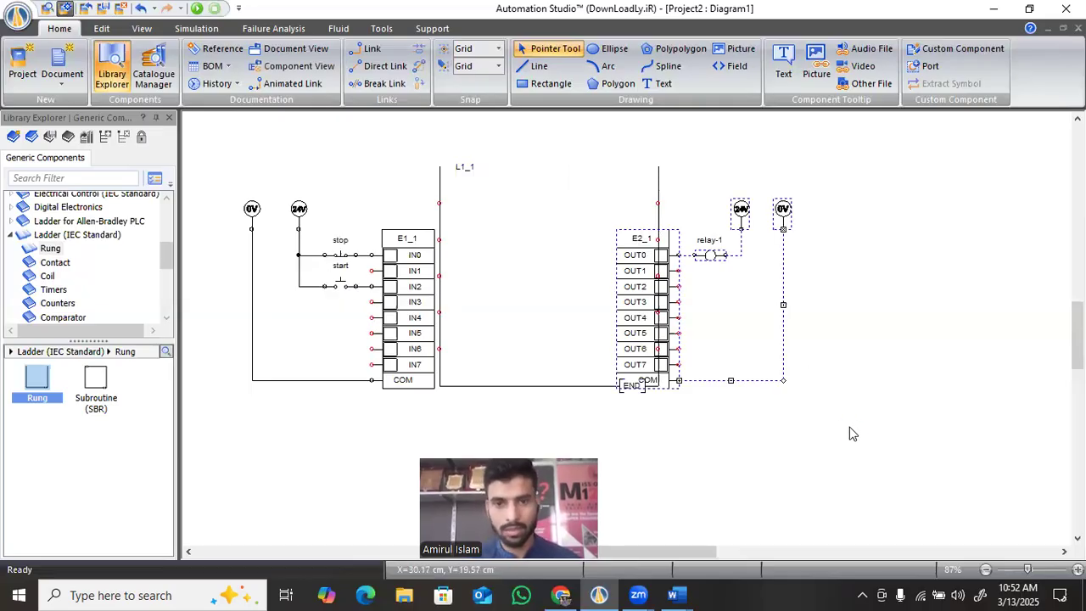
pyautogui.press('Right')
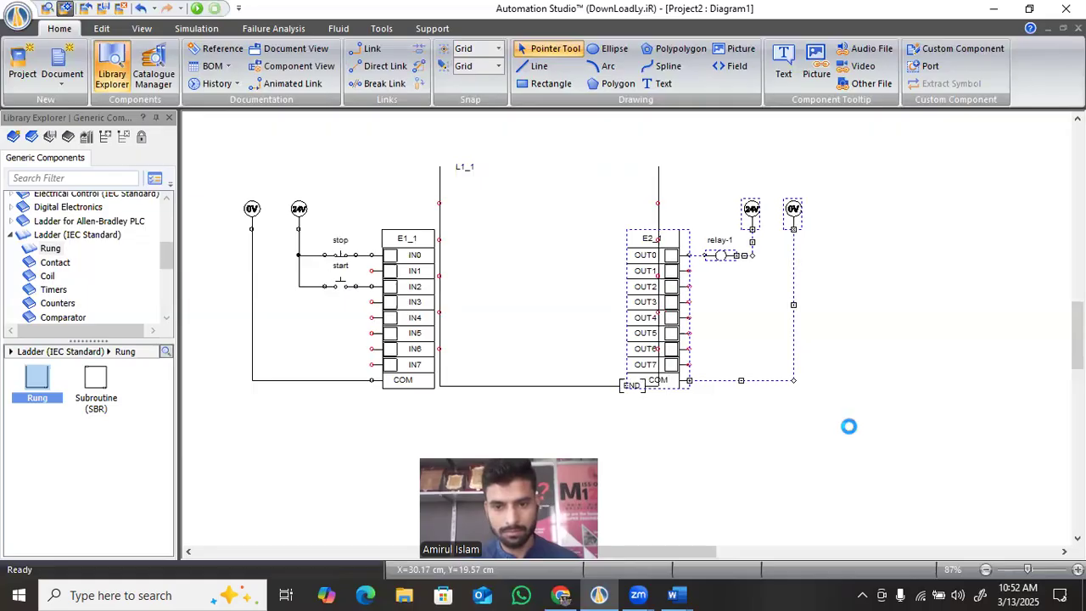
pyautogui.press('Right')
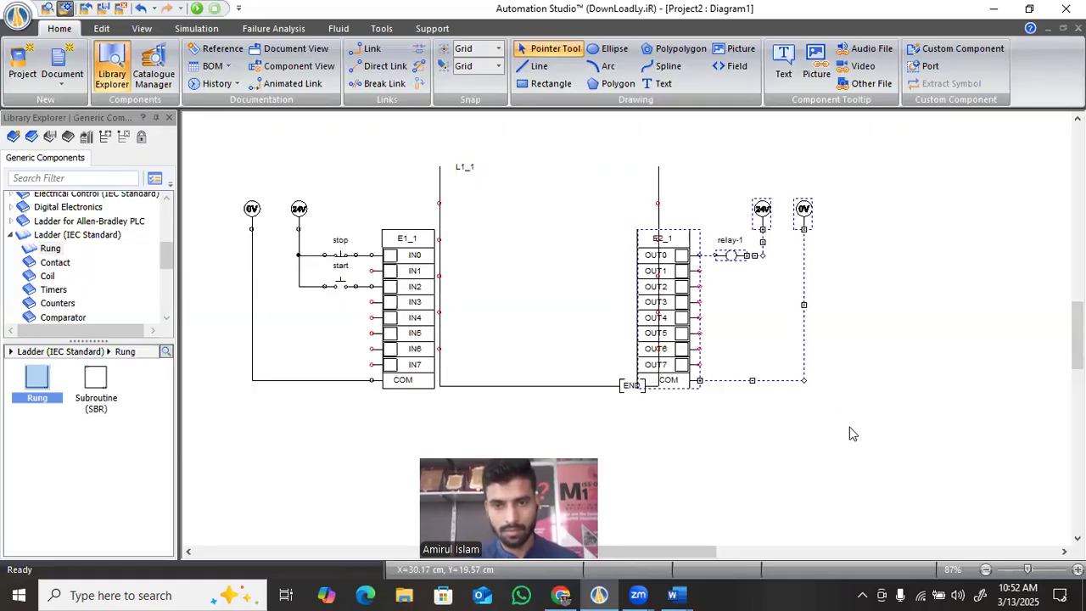
pyautogui.press('Right')
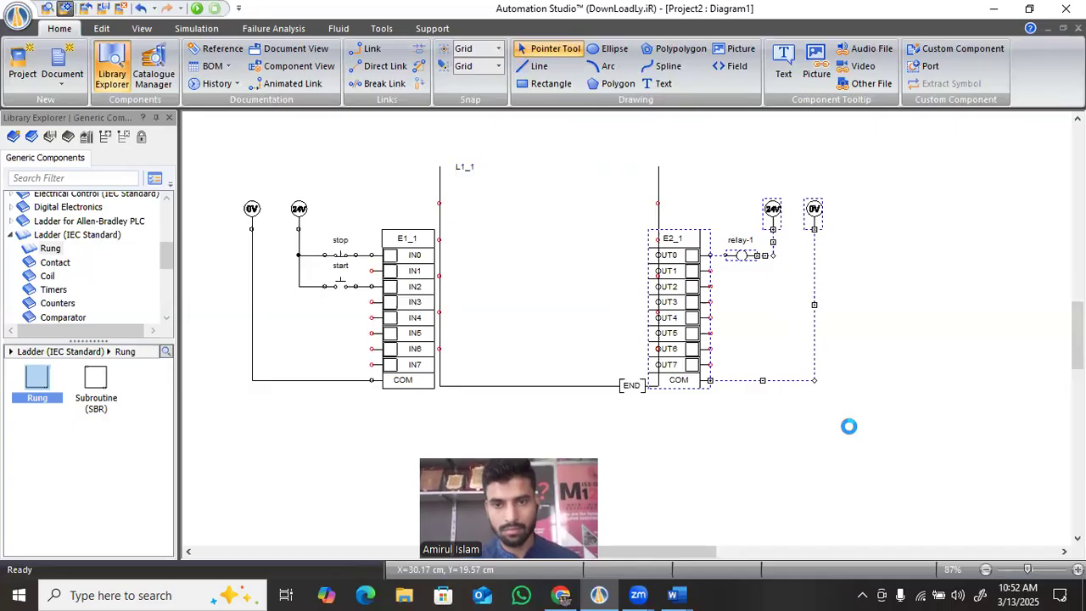
pyautogui.press('Right')
pyautogui.press('Right')
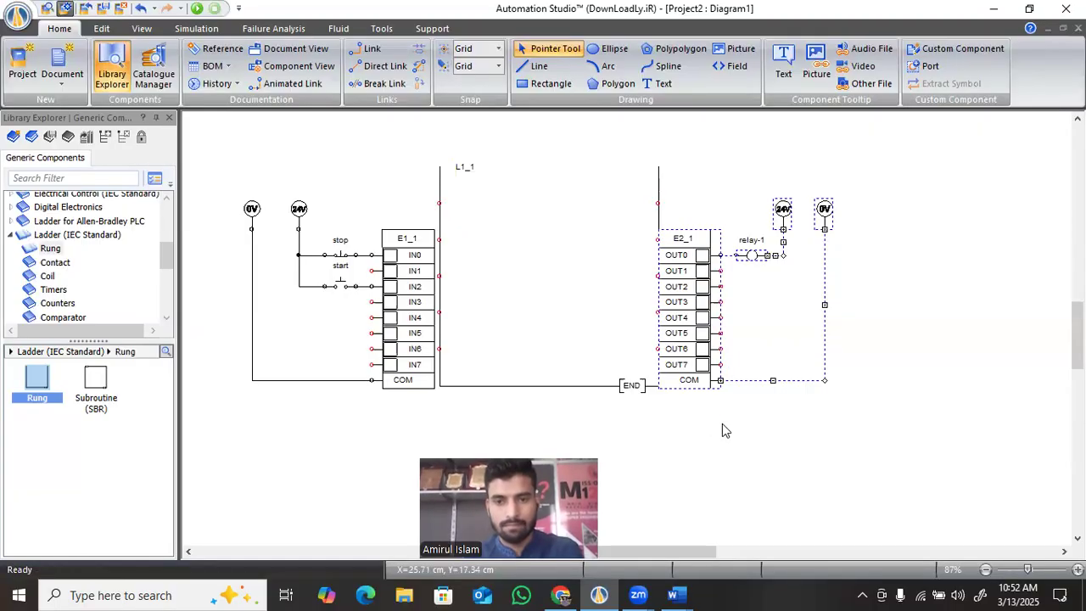
pyautogui.press('Right')
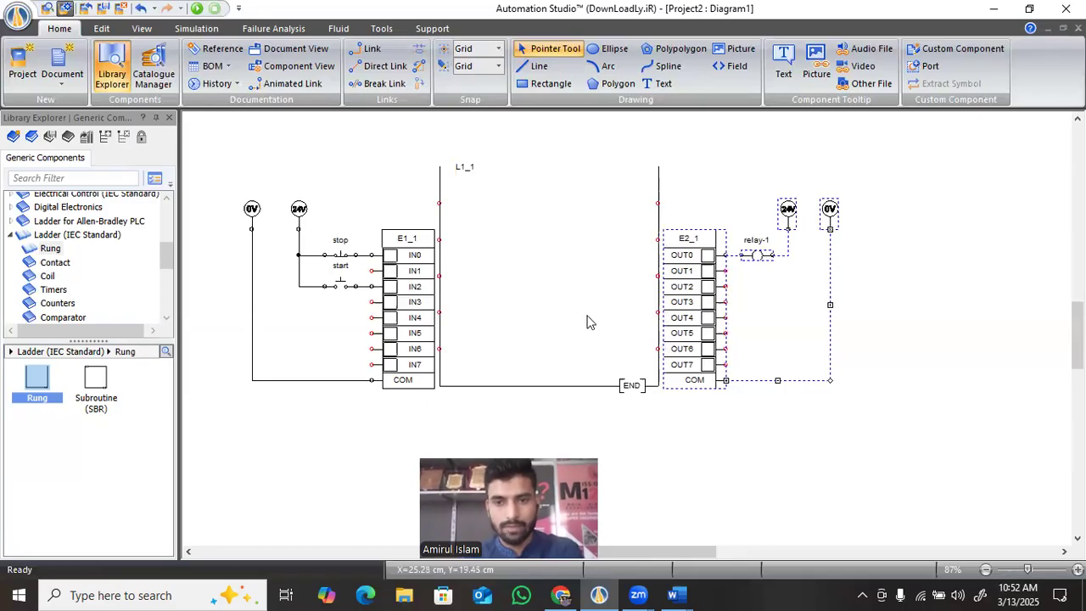
pyautogui.click(197, 302)
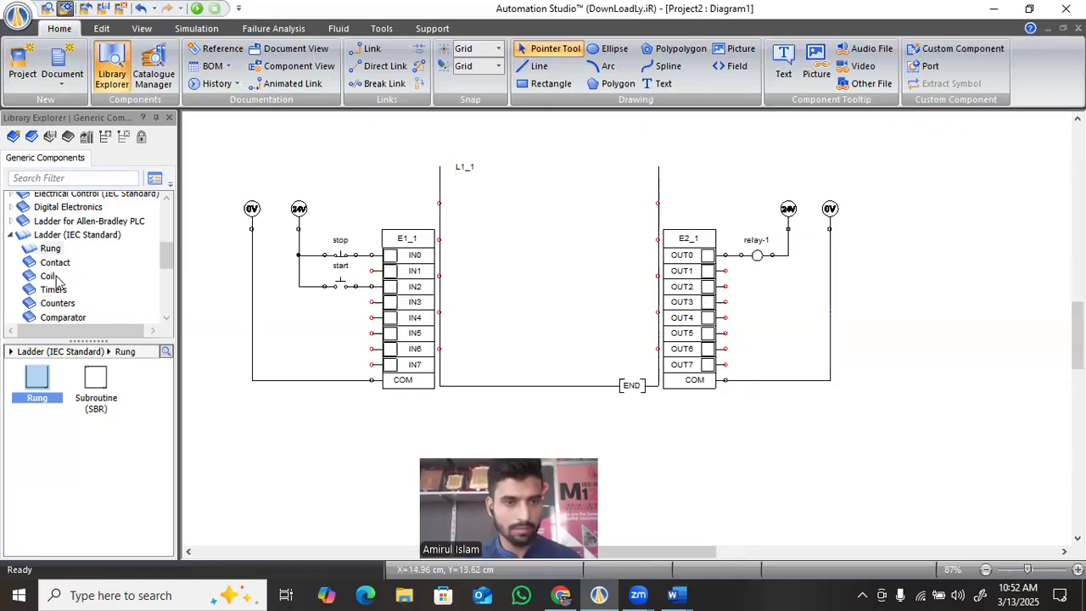
# Place a Normally Open Contact and a Normally Closed Contact side by side at the rung's second connection level
pyautogui.scroll(-1, 53, 280)
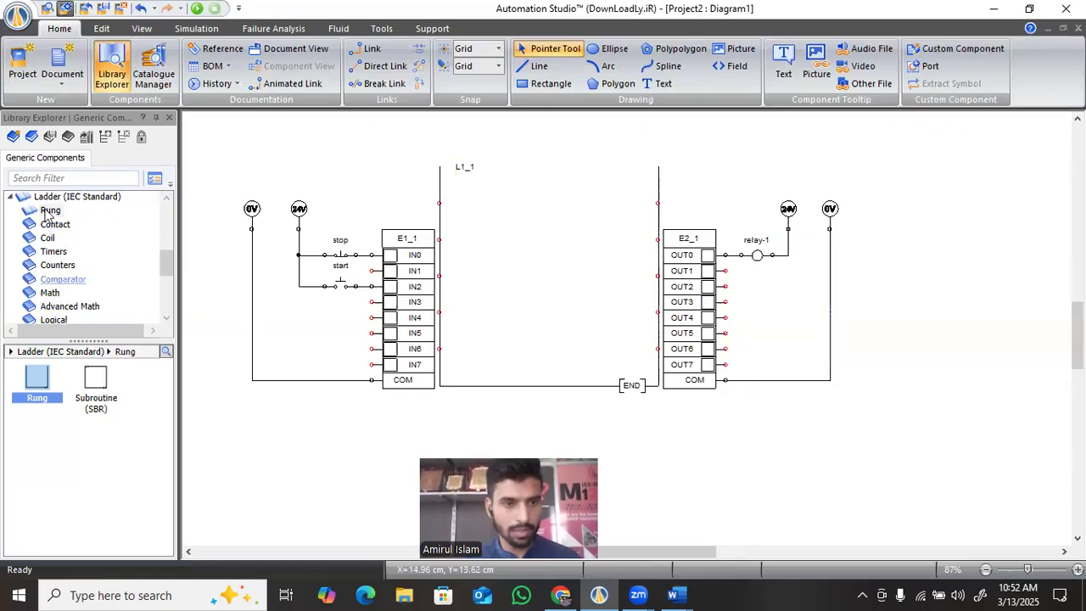
pyautogui.click(54, 224)
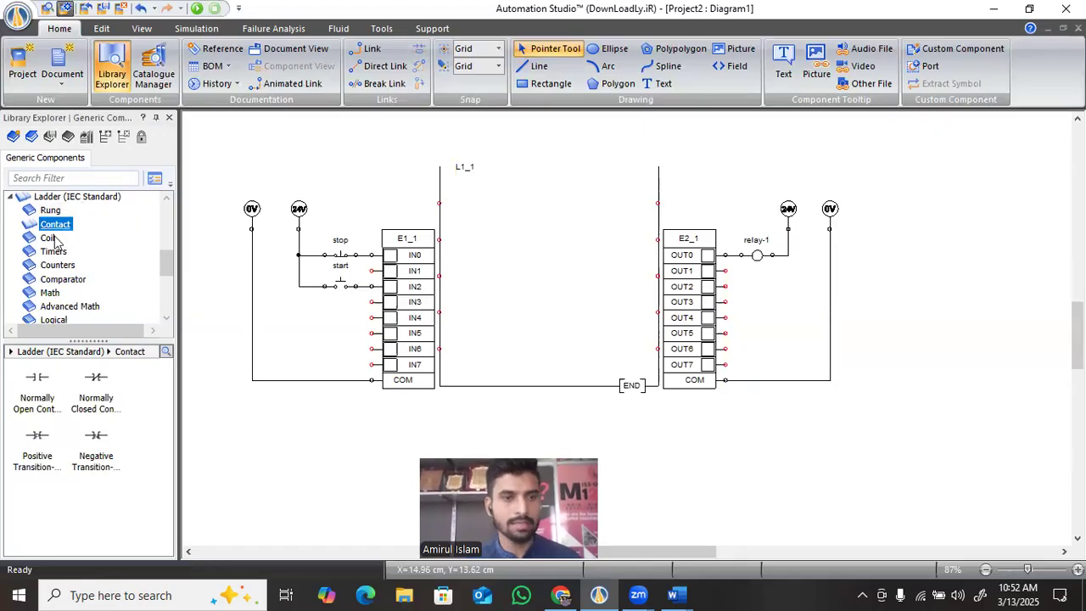
pyautogui.moveTo(37, 386); pyautogui.dragTo(97, 401)
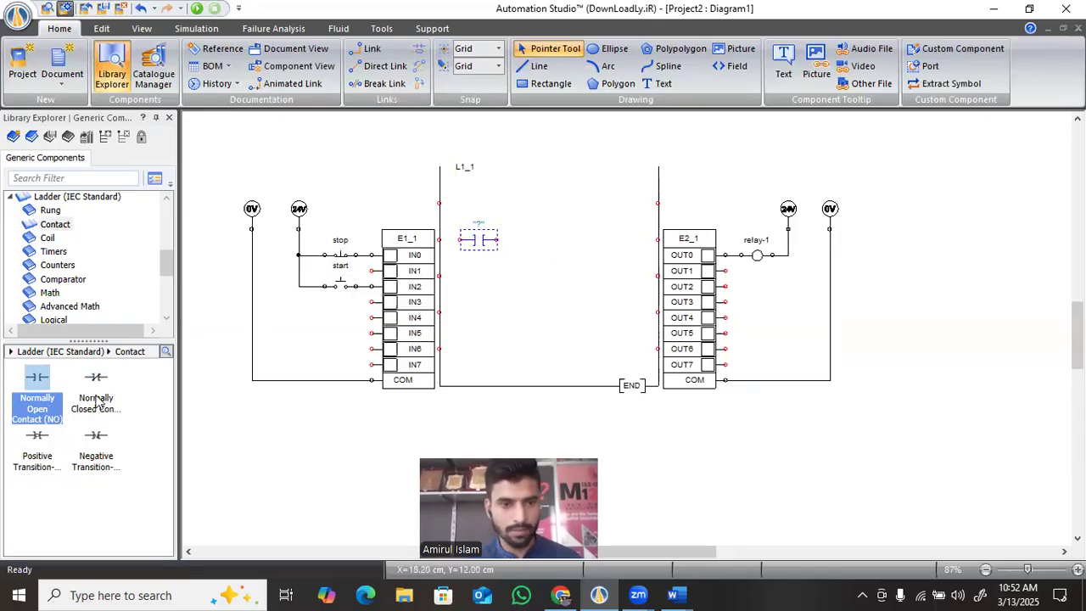
pyautogui.click(97, 401)
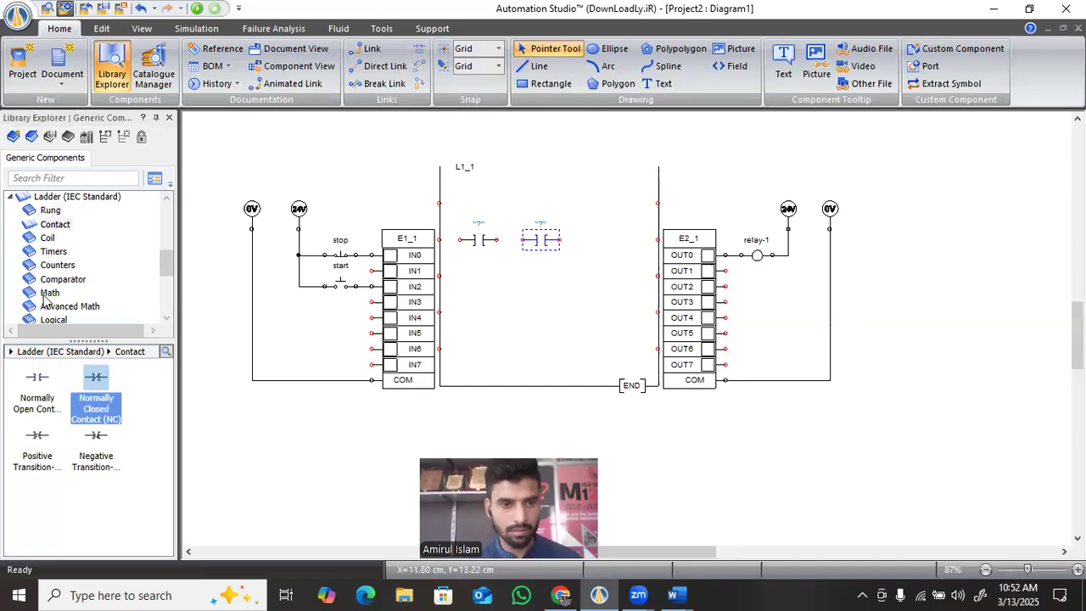
# Place a ladder Coil (CO) in line after the two contacts and give it the alias "OUT-1"
pyautogui.click(49, 239)
pyautogui.moveTo(44, 395); pyautogui.dragTo(618, 230)
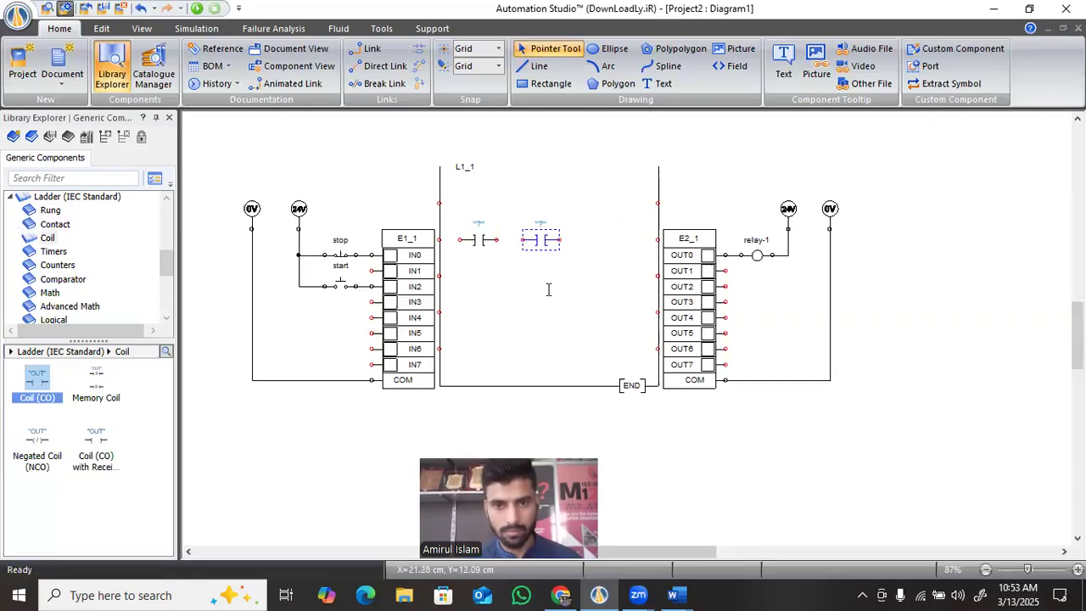
pyautogui.press('Tab')
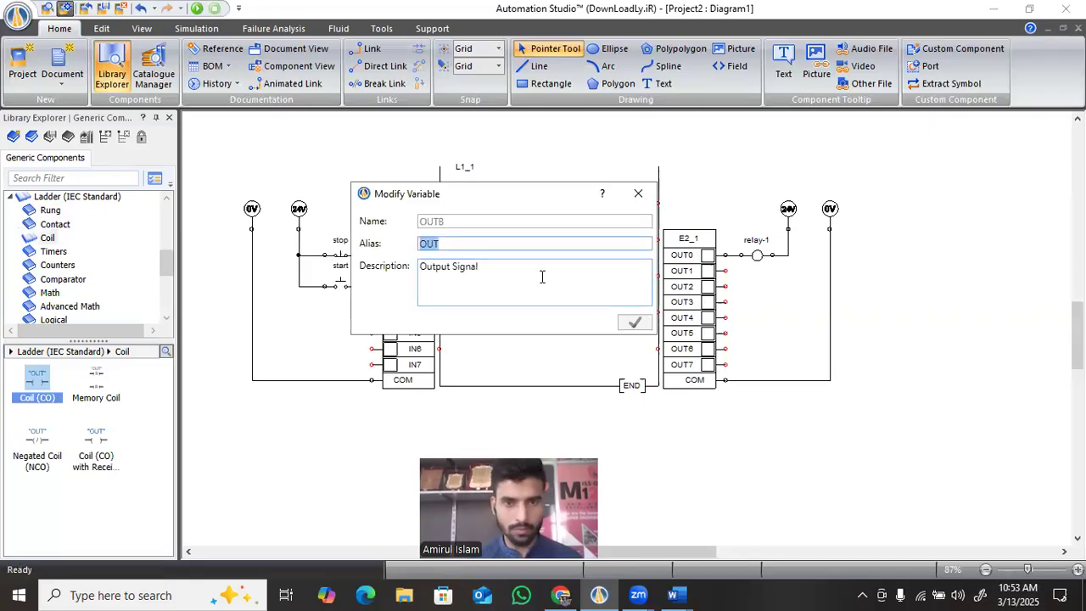
pyautogui.click(456, 243)
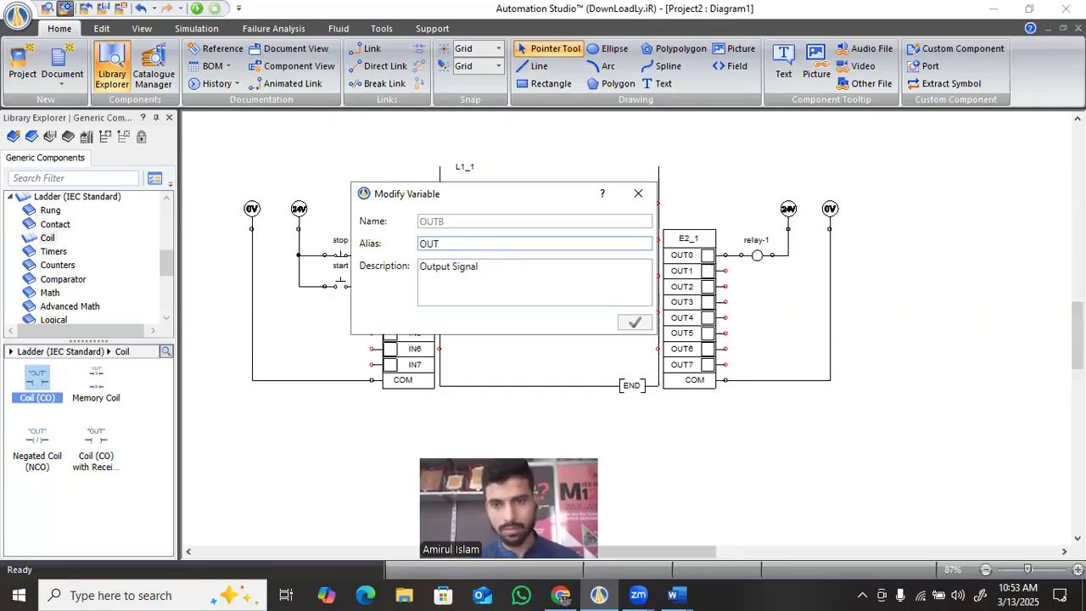
pyautogui.write('-1')
pyautogui.press('Return')
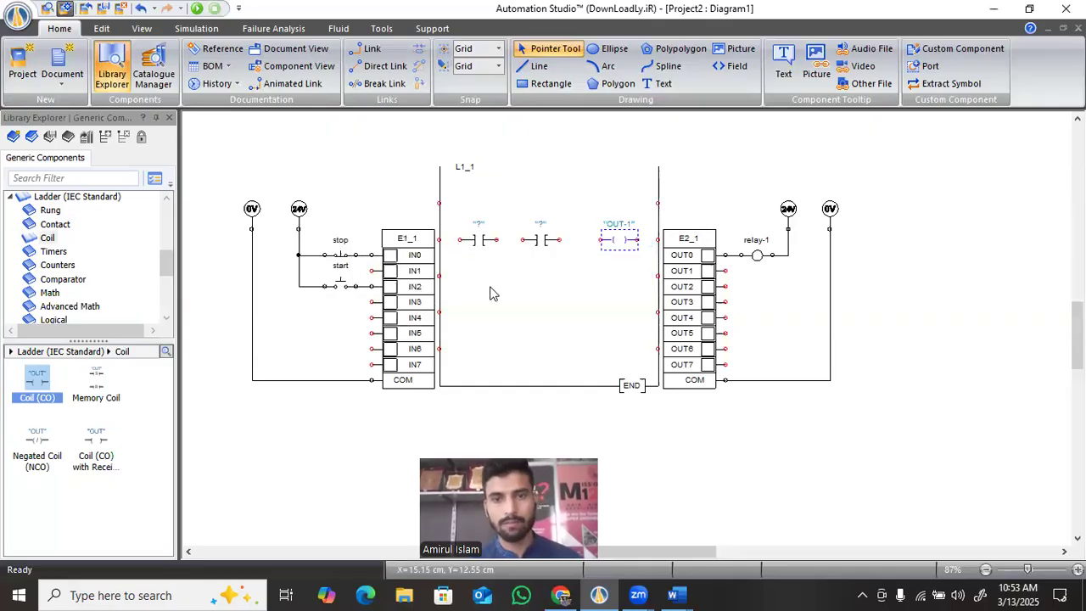
# Wire the rung from its left rail through both contacts and the OUT-1 coil to the right rail
pyautogui.click(442, 245)
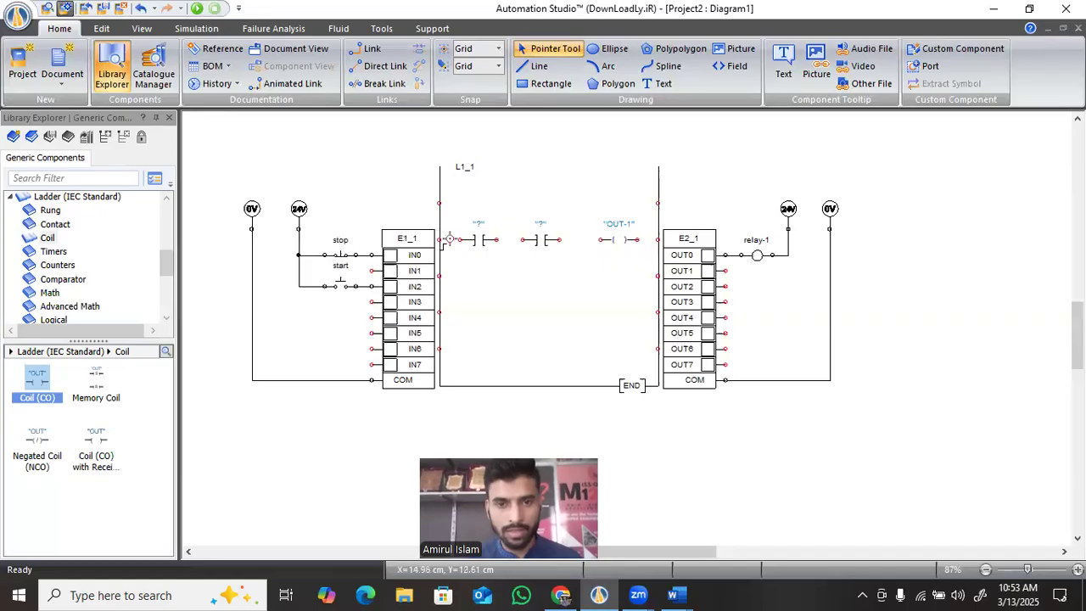
pyautogui.click(458, 238)
pyautogui.click(493, 240)
pyautogui.click(525, 239)
pyautogui.click(559, 239)
pyautogui.click(601, 239)
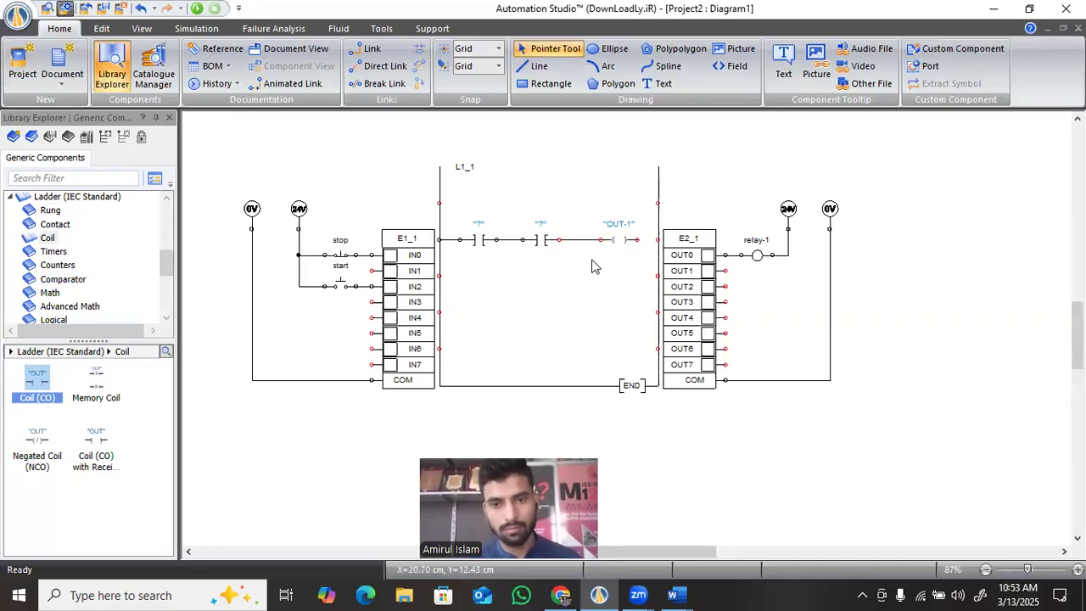
pyautogui.click(637, 240)
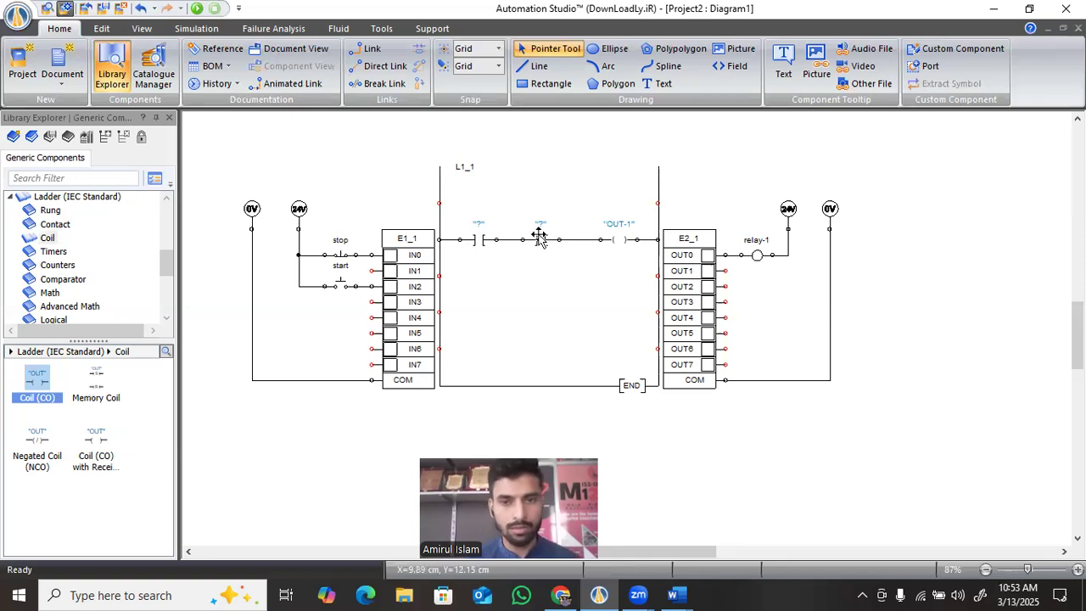
# Place a Normally Open Contact directly below the rung's second contact and assign it the OUT-1 variable
pyautogui.click(56, 224)
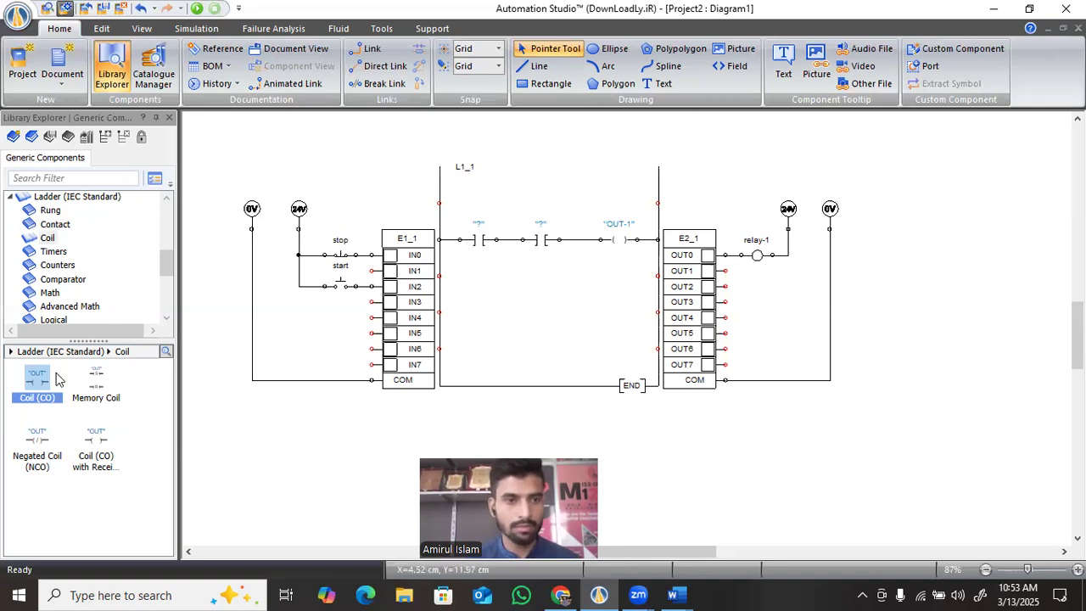
pyautogui.moveTo(32, 397); pyautogui.dragTo(540, 267)
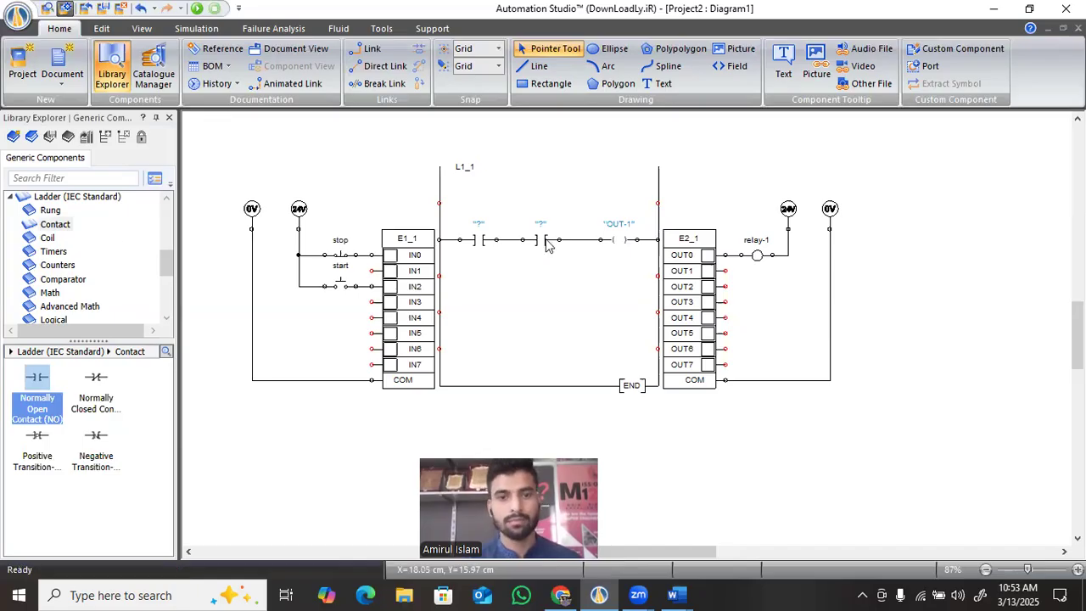
pyautogui.click(506, 239)
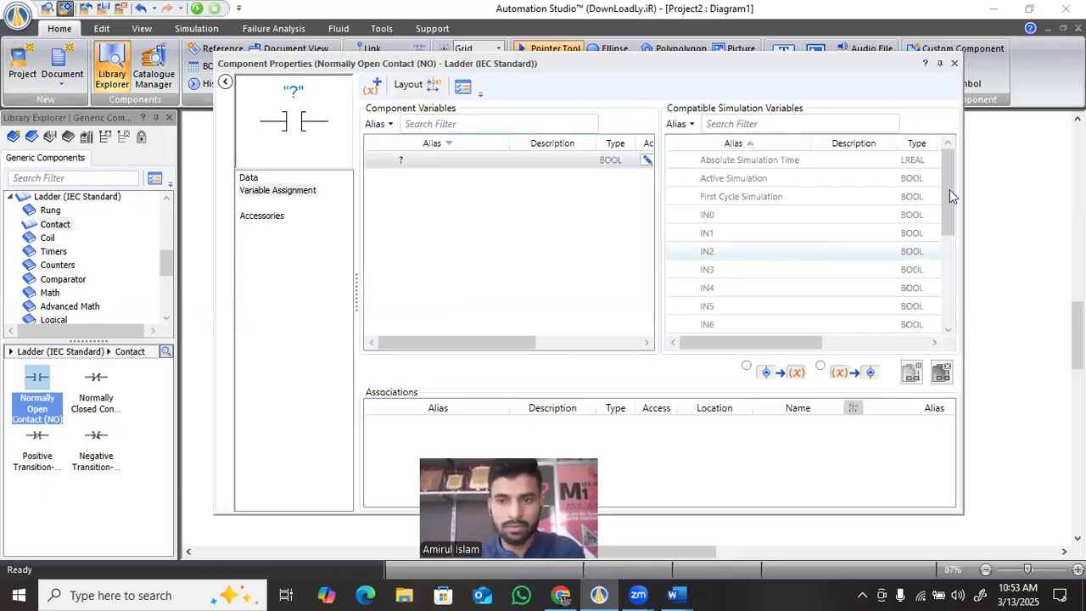
pyautogui.scroll(-1, 950, 189)
pyautogui.scroll(-1, 716, 266)
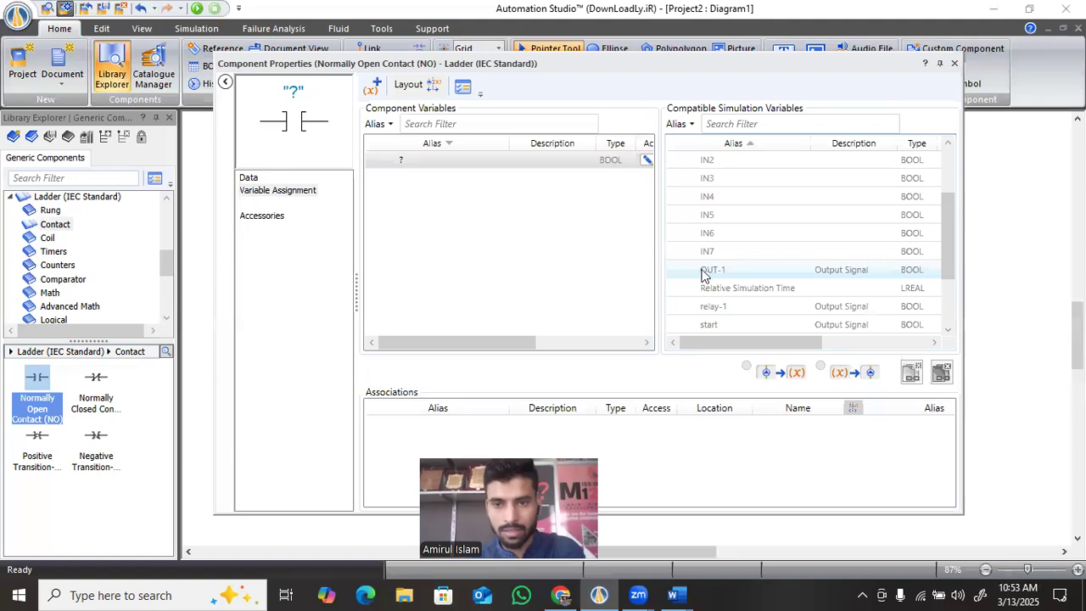
pyautogui.moveTo(701, 273); pyautogui.dragTo(587, 414)
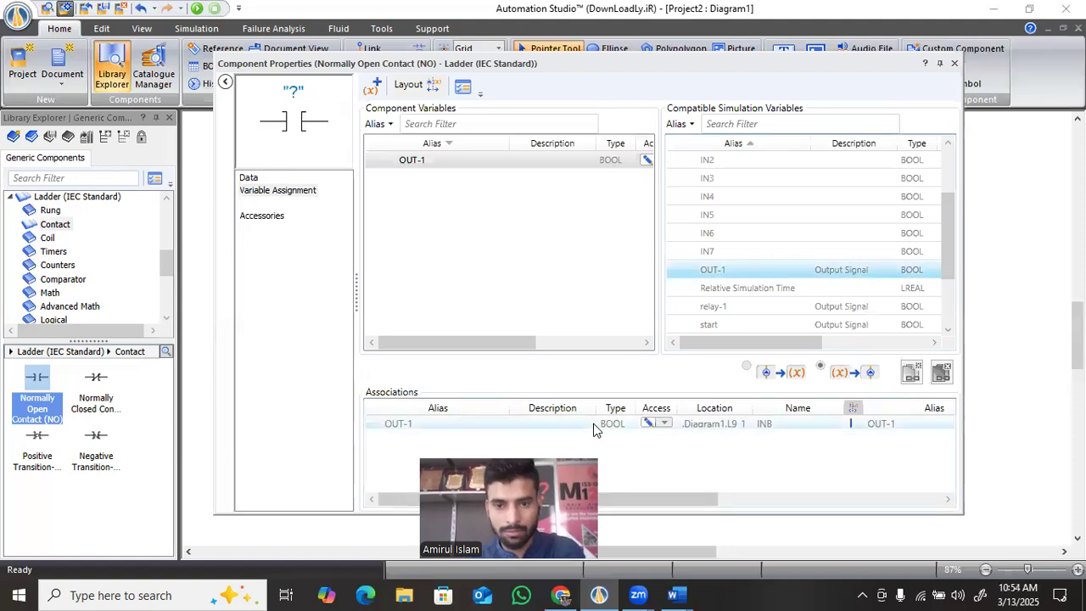
pyautogui.click(954, 66)
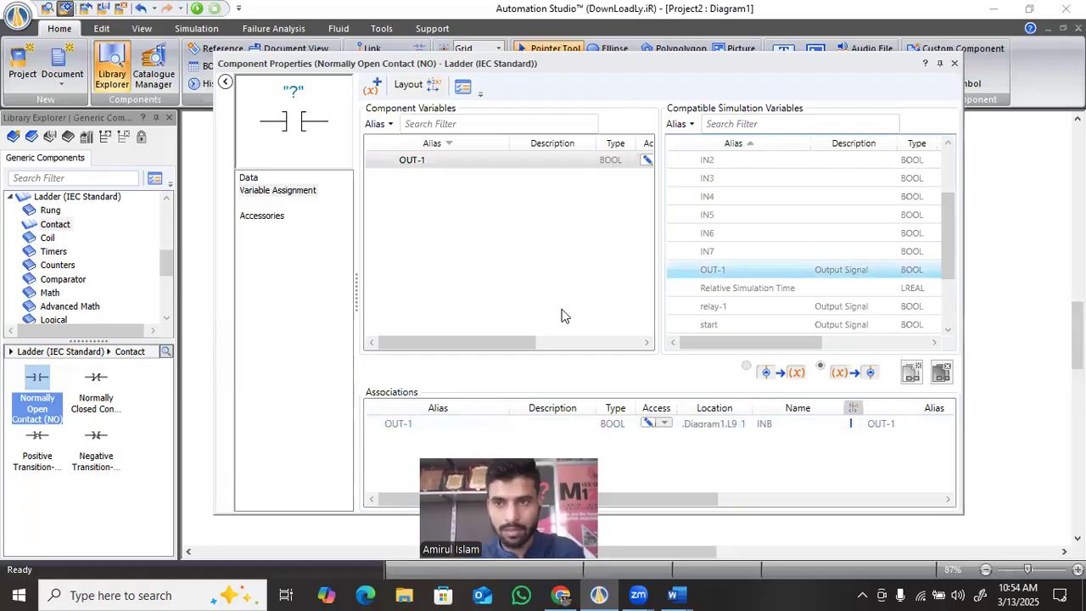
# Assign the input card's IN0 variable to the first contact on the rung
pyautogui.click(477, 240)
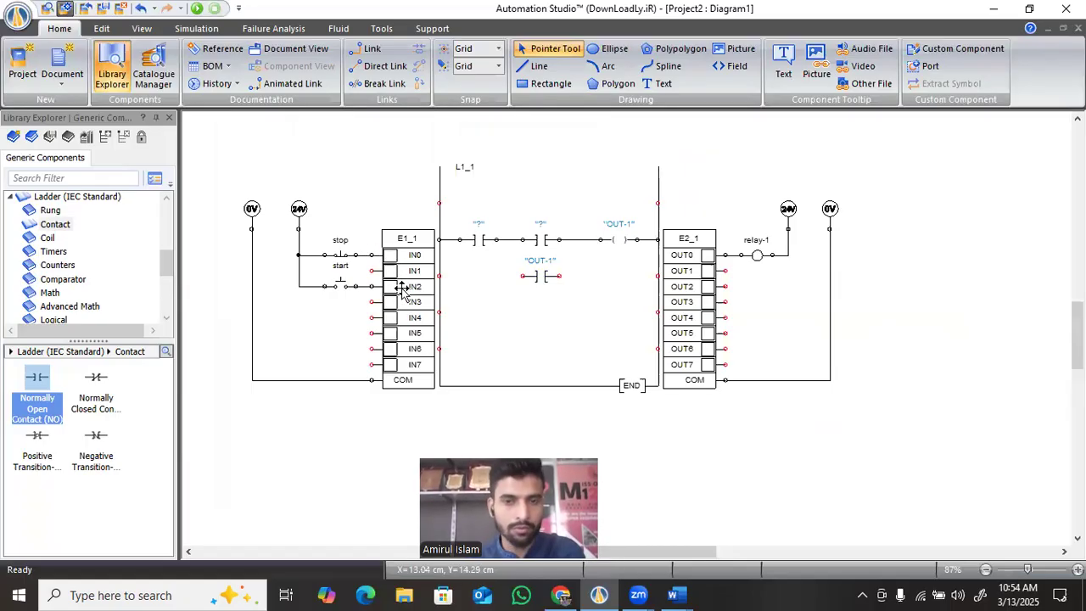
pyautogui.doubleClick(475, 242)
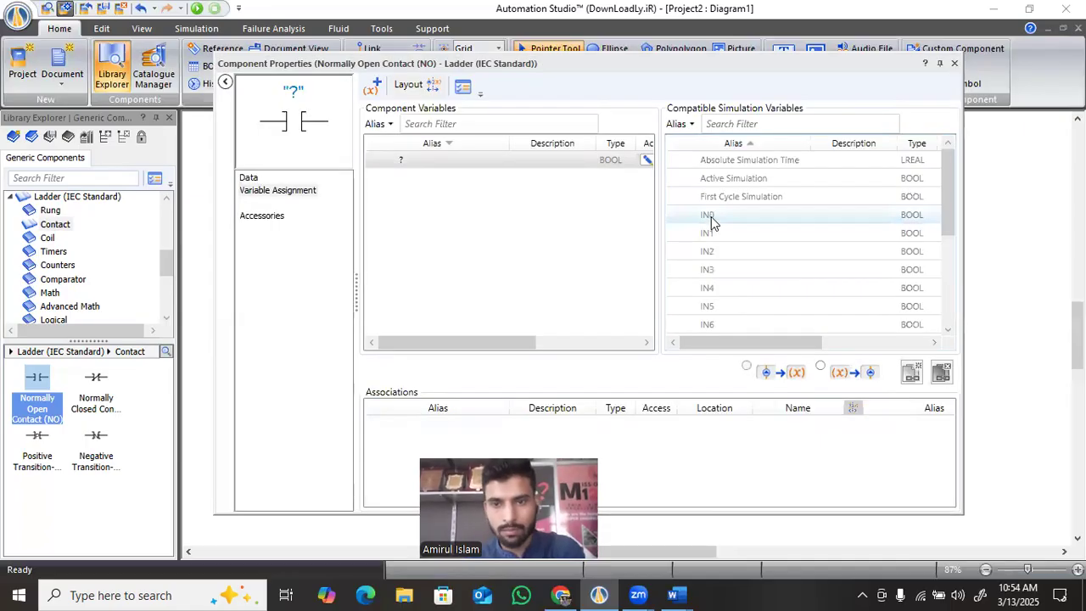
pyautogui.doubleClick(711, 218)
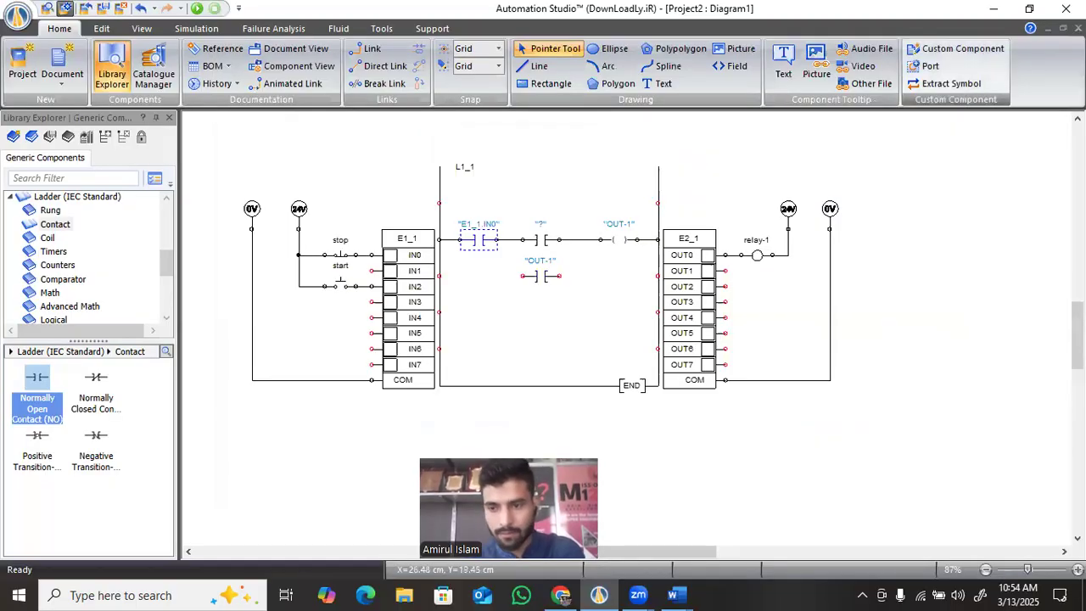
# Assign the input card's IN2 variable to the second contact on the rung
pyautogui.click(543, 322)
pyautogui.scroll(1, 526, 225)
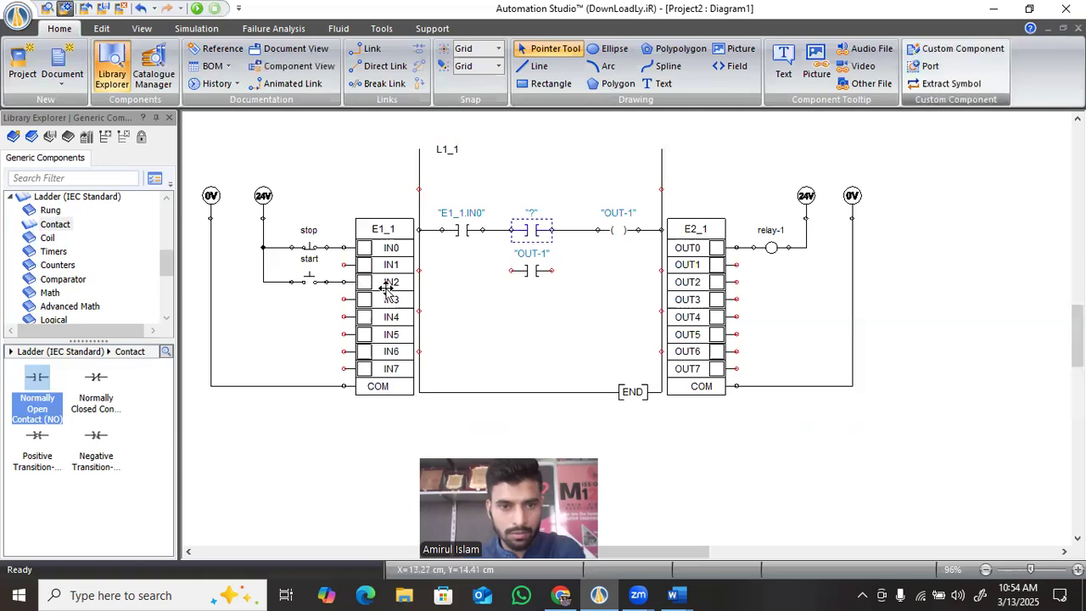
pyautogui.doubleClick(530, 230)
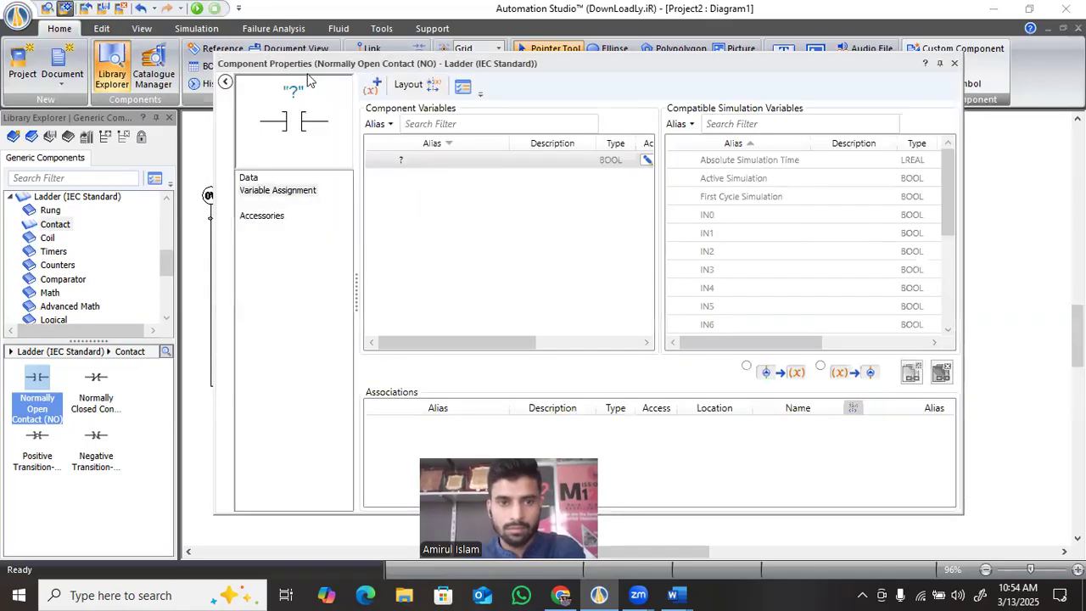
pyautogui.click(728, 252)
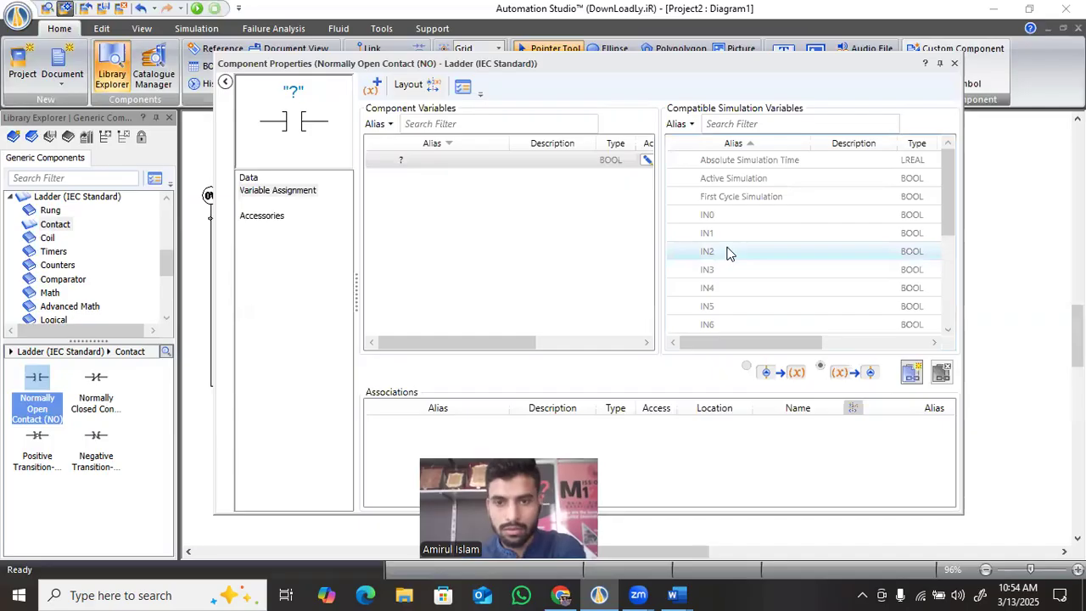
pyautogui.doubleClick(759, 253)
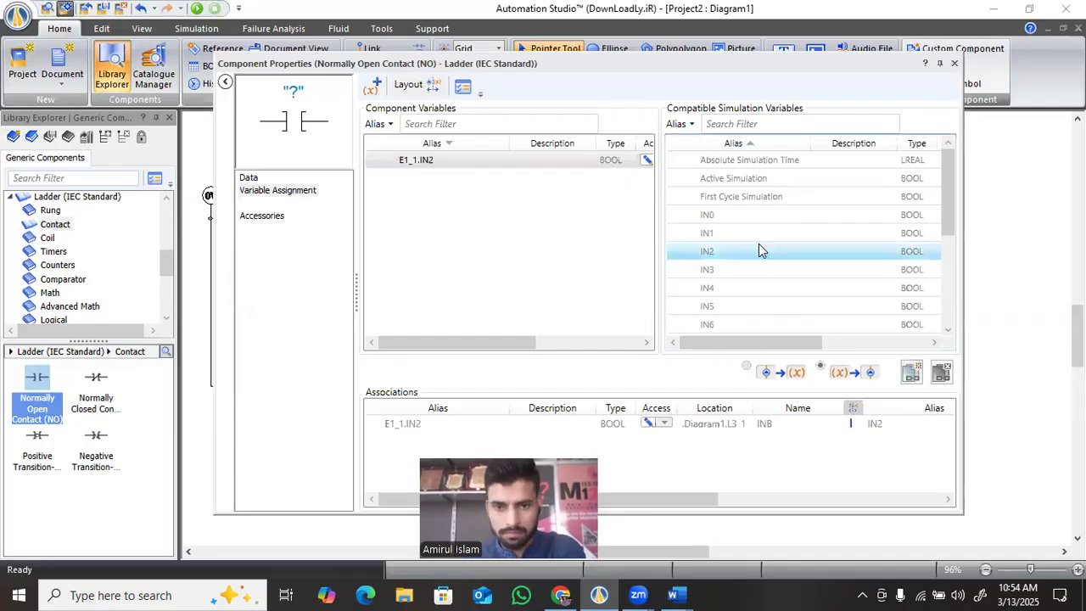
pyautogui.press('Escape')
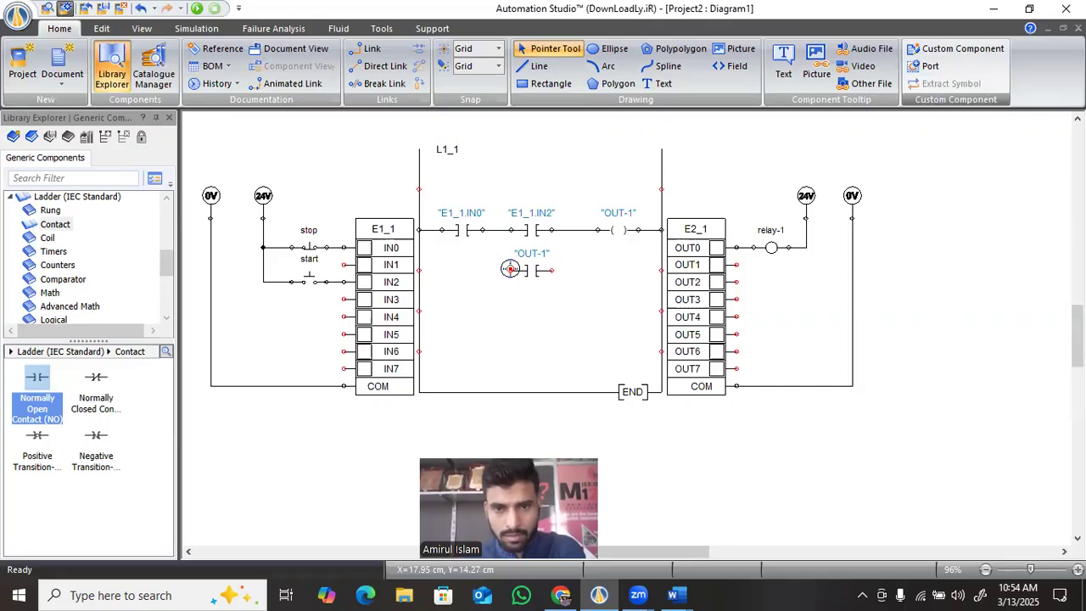
# Wire the OUT-1 contact in parallel with the E1_1.IN2 contact, joining the rung on both sides of it
pyautogui.moveTo(494, 230); pyautogui.dragTo(575, 230)
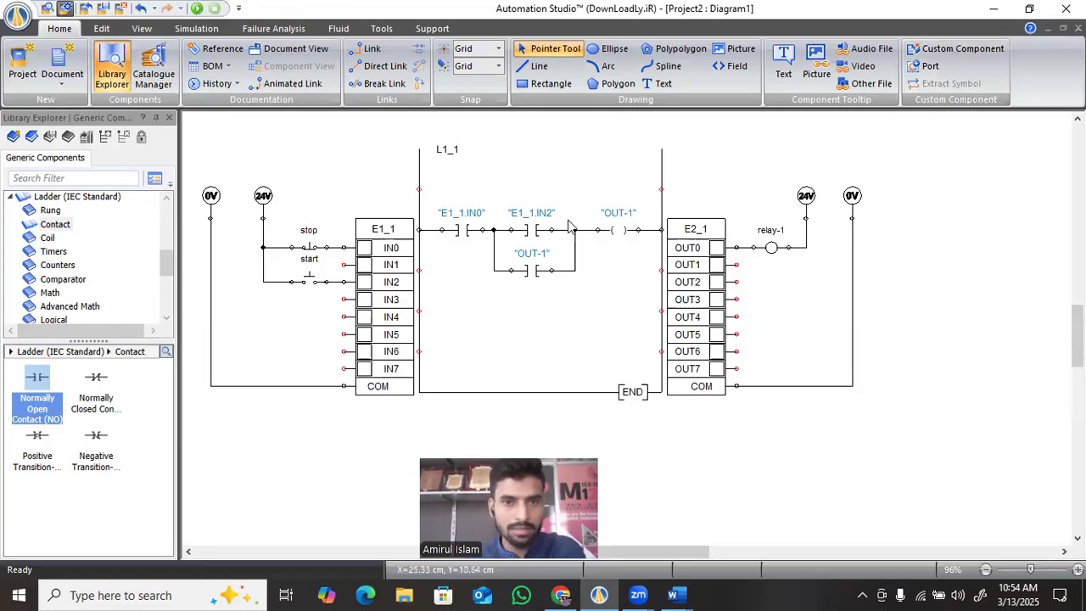
# Simulate the circuit, operate the start pushbutton to test the latching rung, and stop the simulation
pyautogui.press('F5')
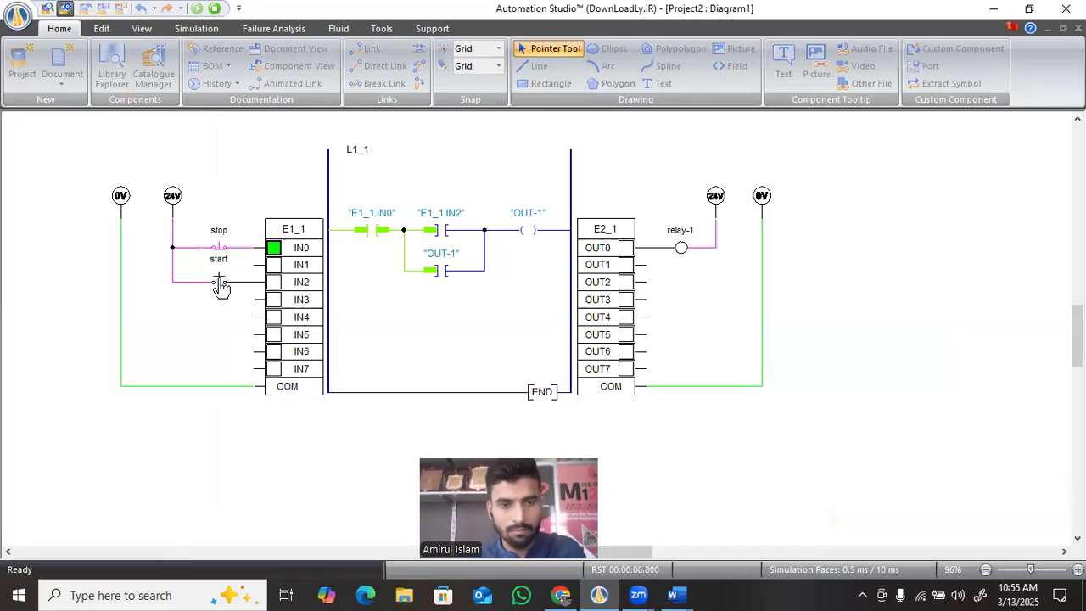
pyautogui.click(219, 283)
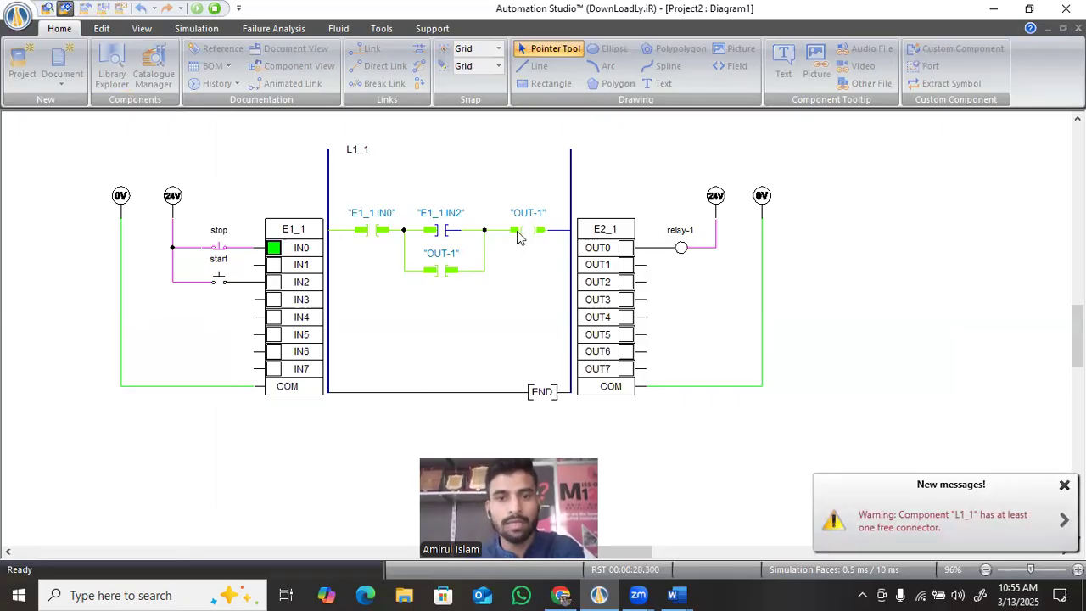
pyautogui.click(215, 7)
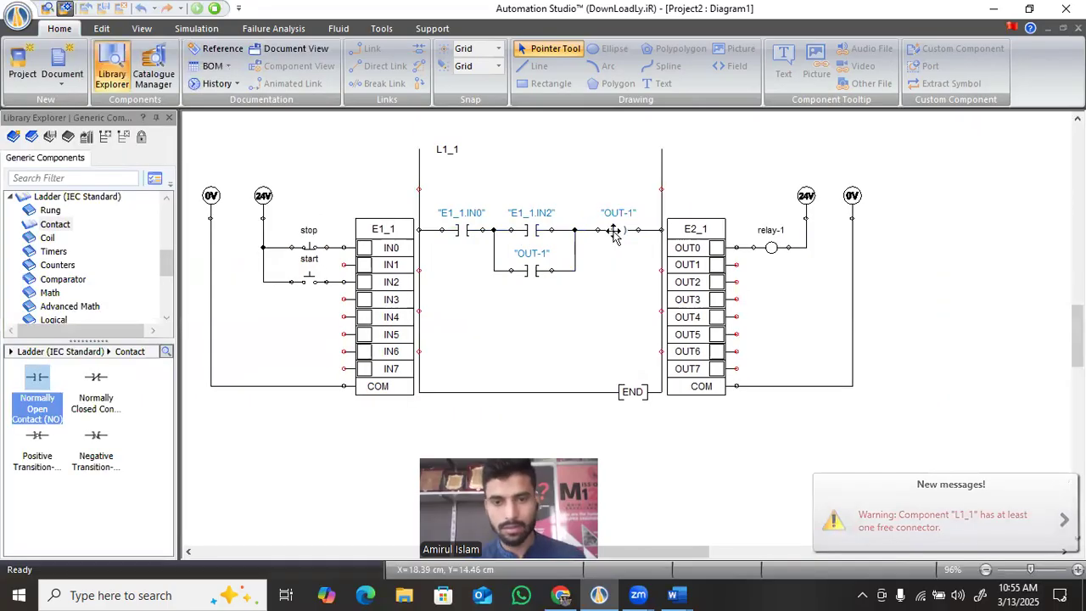
# Link the ladder coil to the OUT0 variable instead of OUT-1
pyautogui.doubleClick(613, 231)
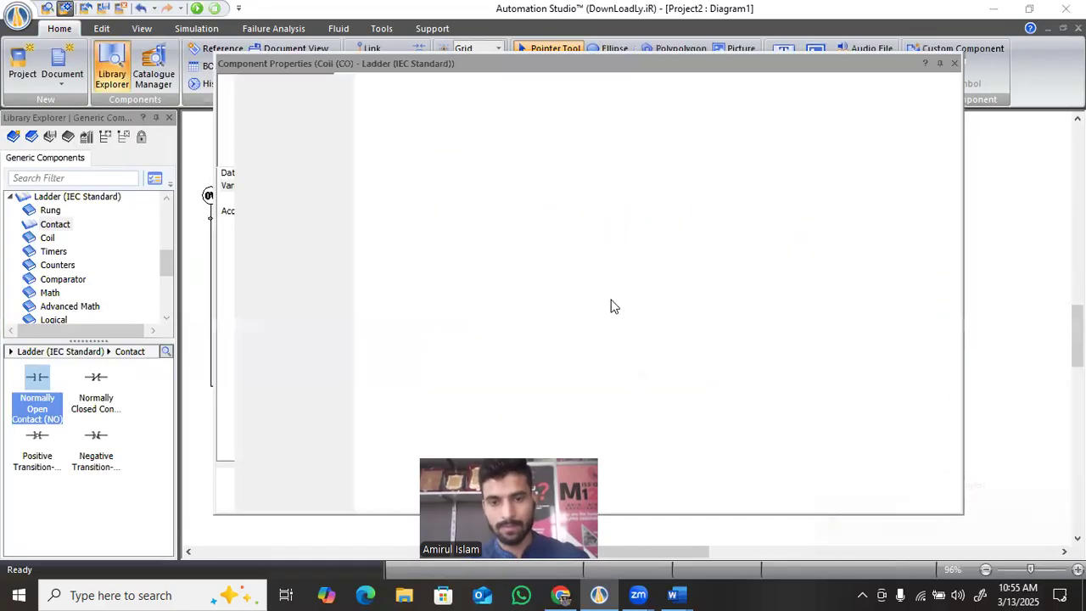
pyautogui.doubleClick(744, 201)
pyautogui.click(955, 64)
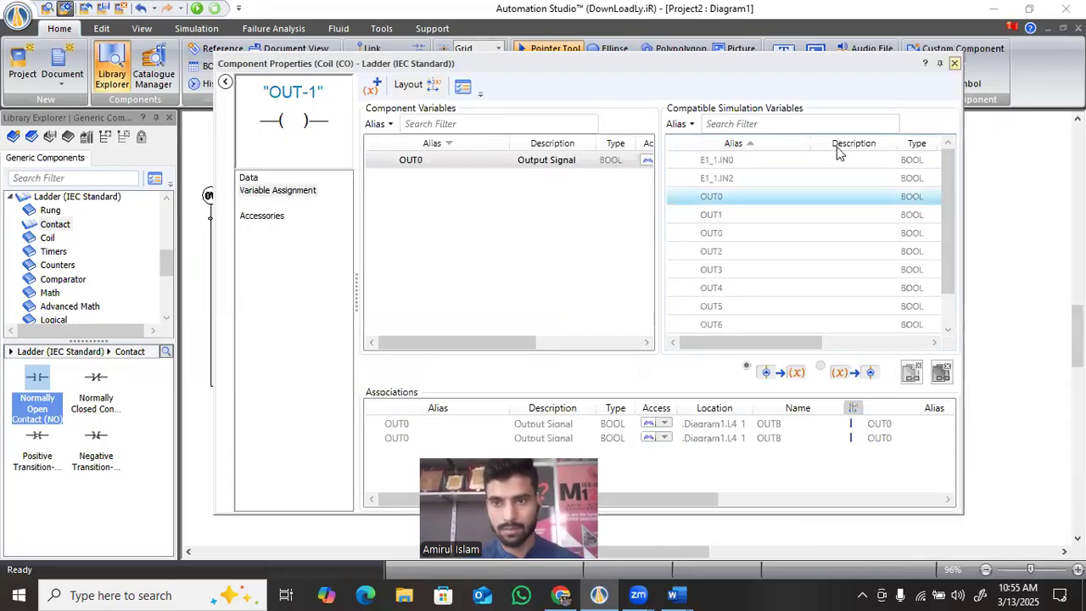
# Rerun the simulation, operate the start pushbutton to test the relay-1 output, and end the simulation
pyautogui.click(556, 263)
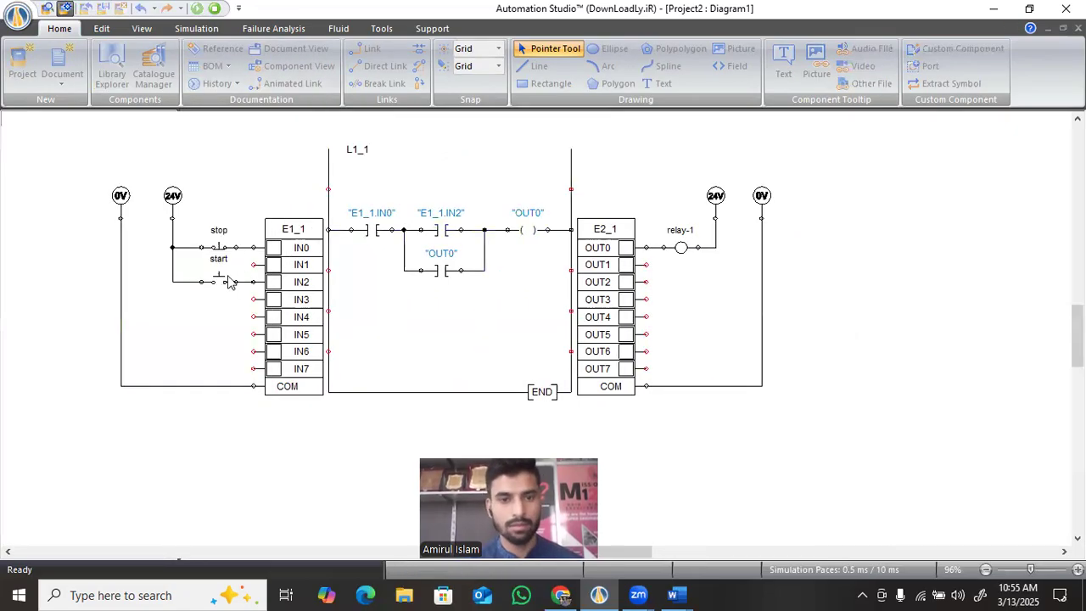
pyautogui.click(219, 289)
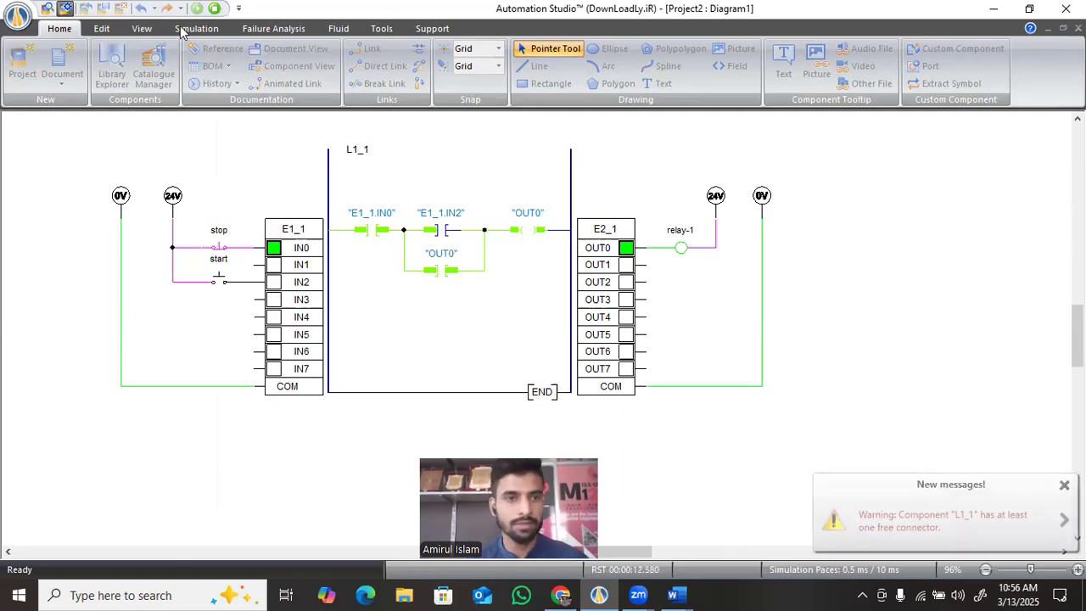
pyautogui.click(215, 8)
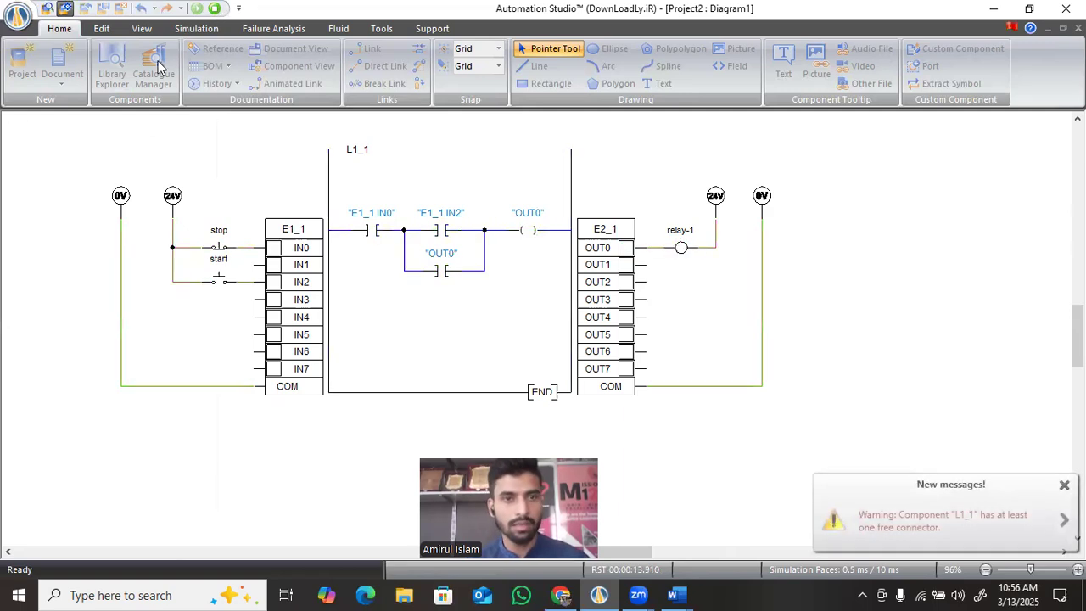